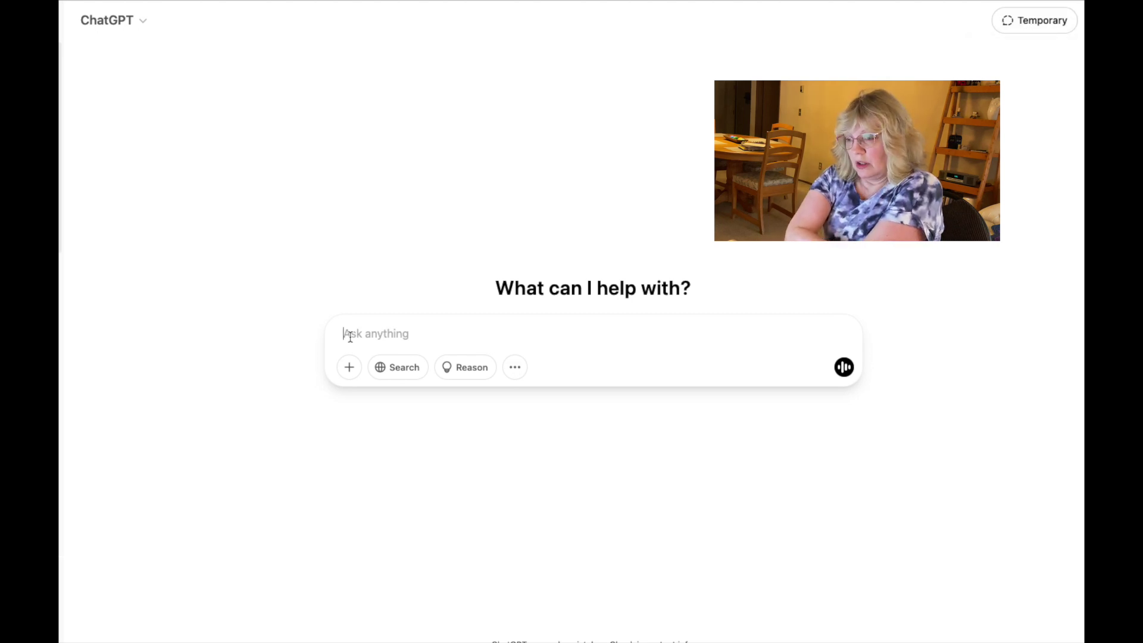
- Send the suggested greeting "Good evening! how was your day?" and answer the response with "Pretty good - thank you!"
type("Good evening")
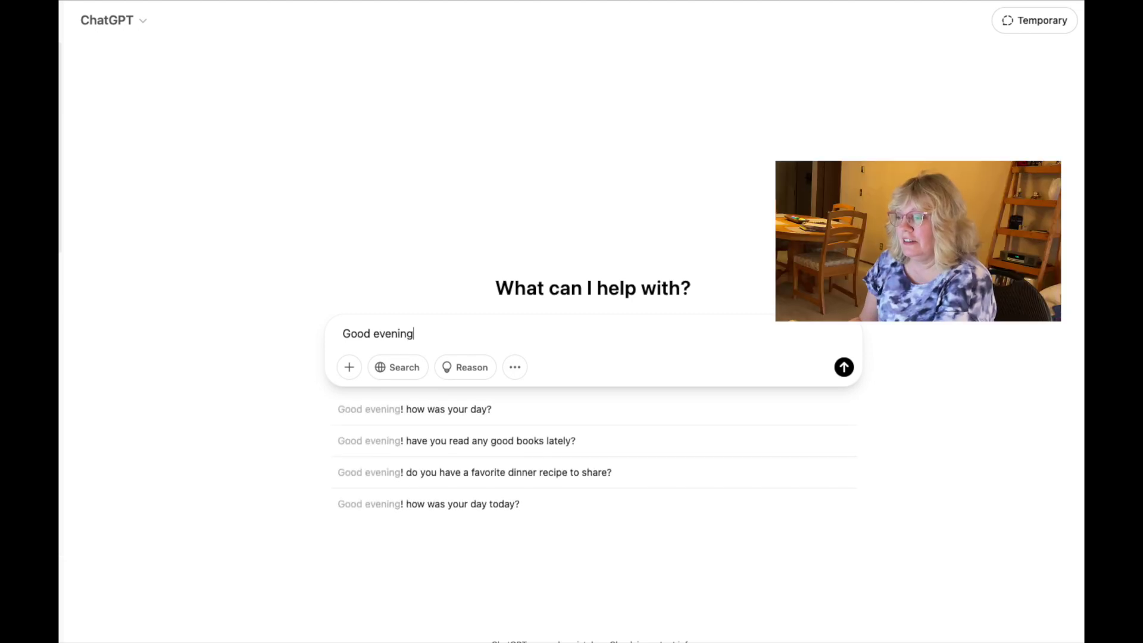
left_click(372, 415)
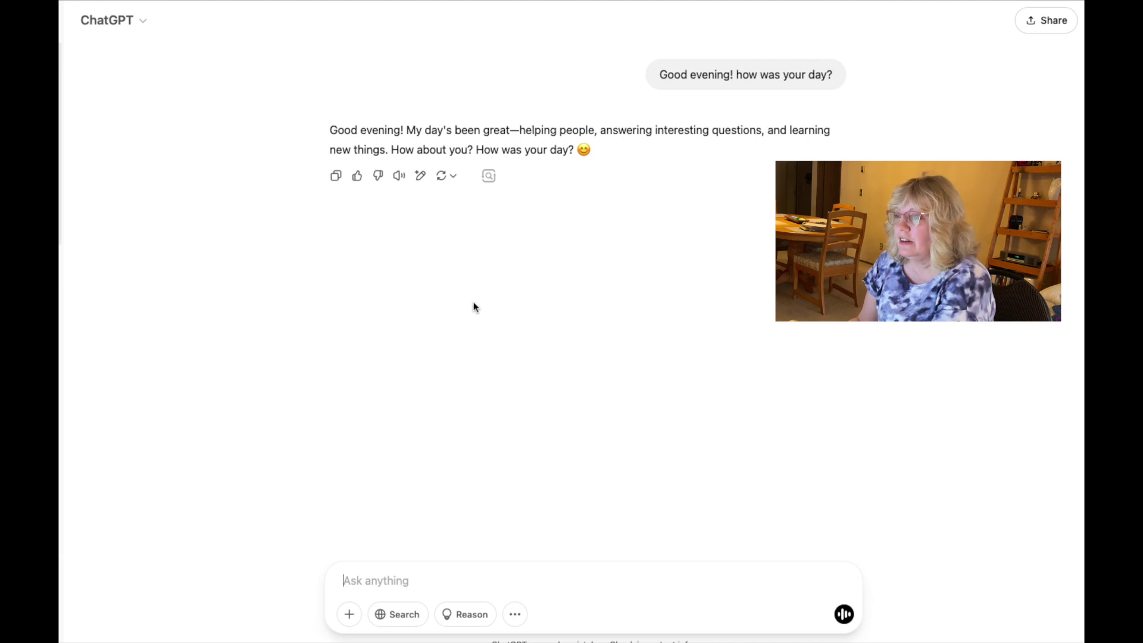
type("Pretty goo")
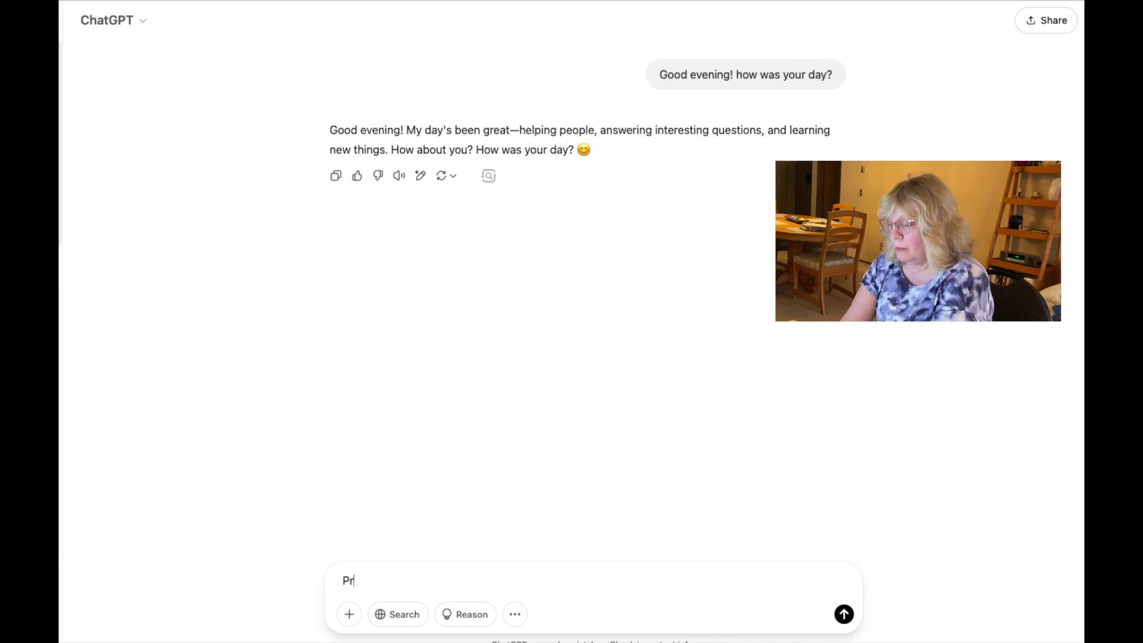
type("d - thank you!")
key("Return")
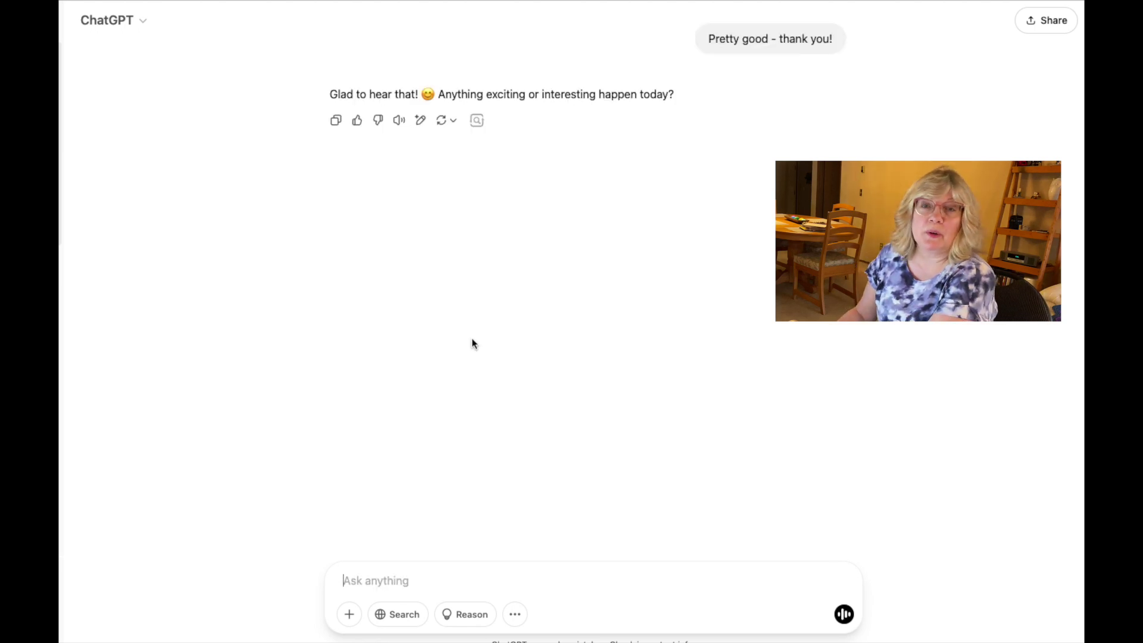
- Send the request "I need a 200 word product description for a Spring theme set of Boom Cards."
type("I need")
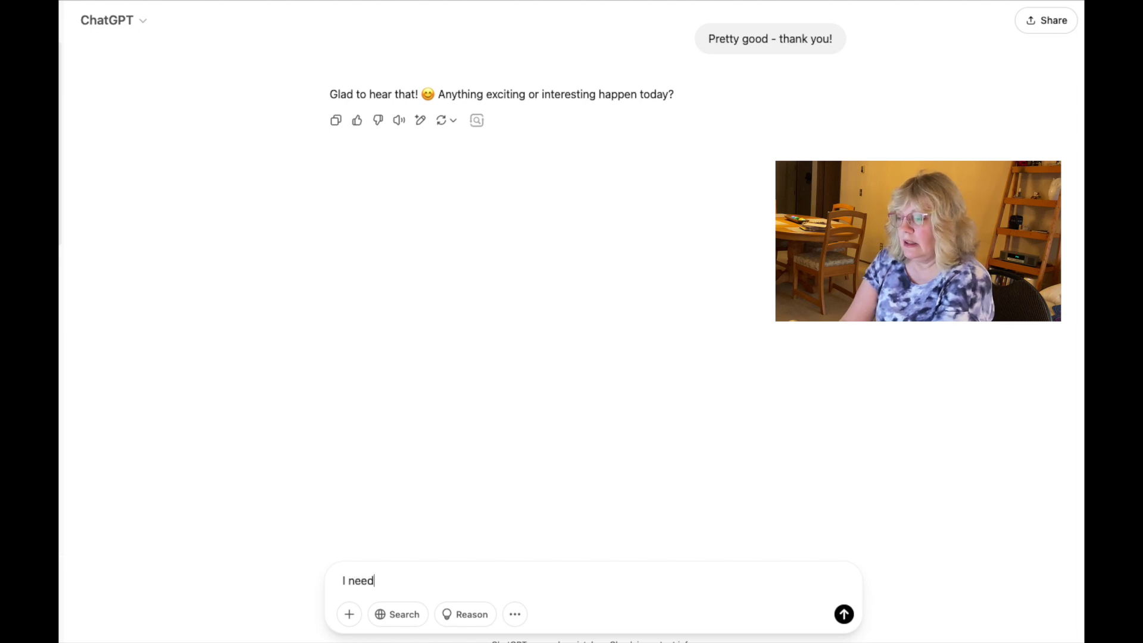
type(" a 200 wor")
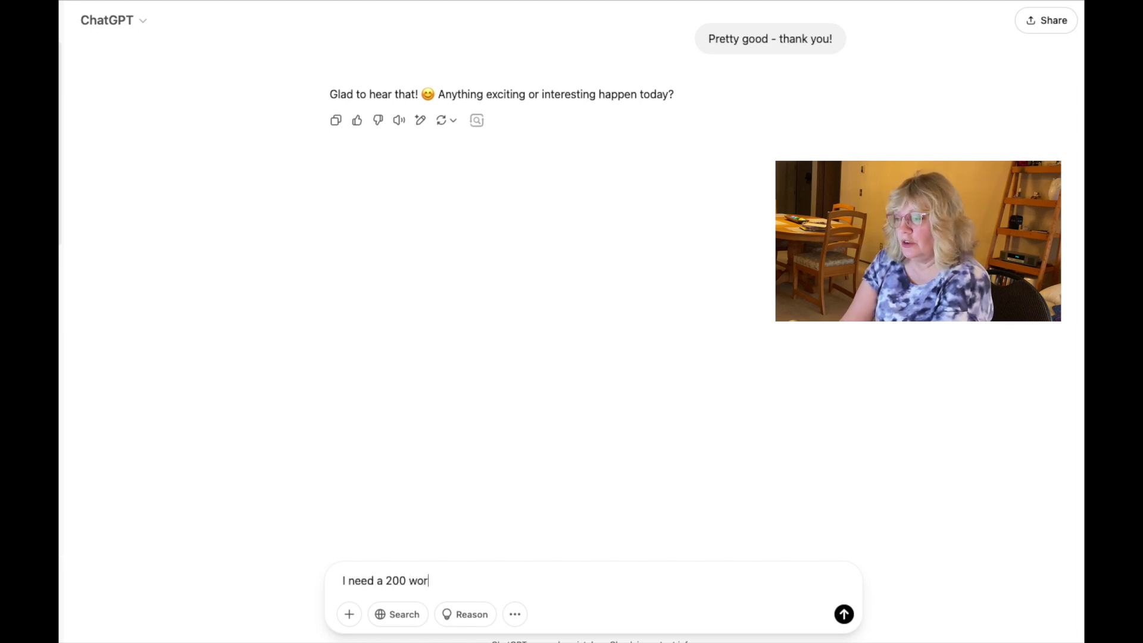
type("d proud")
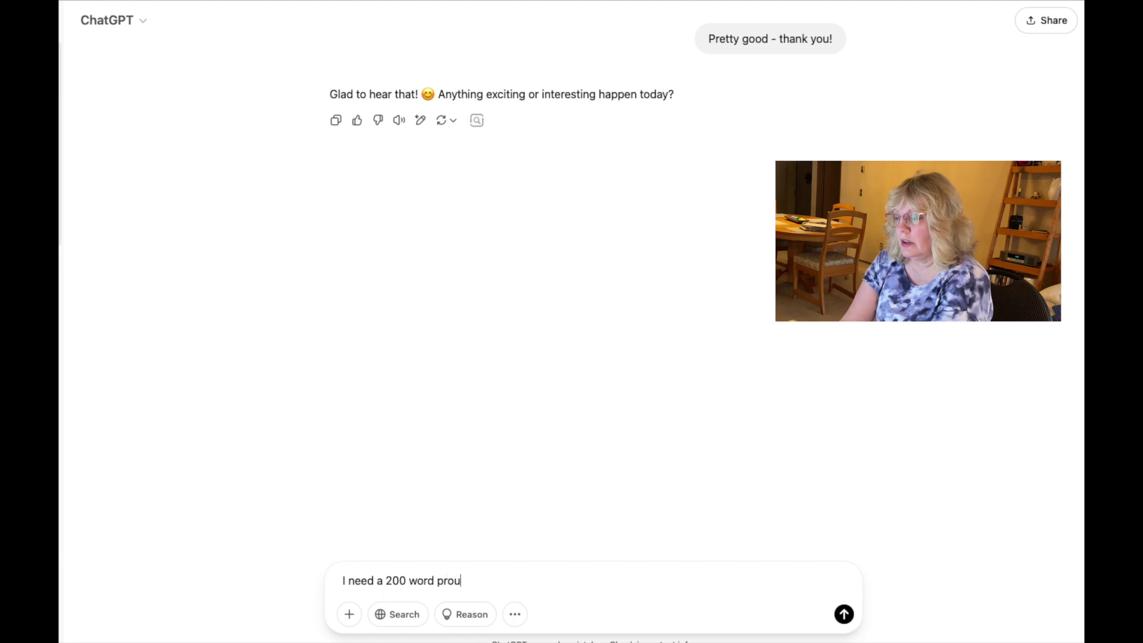
key("BackSpace")
key("BackSpace")
type("duct ")
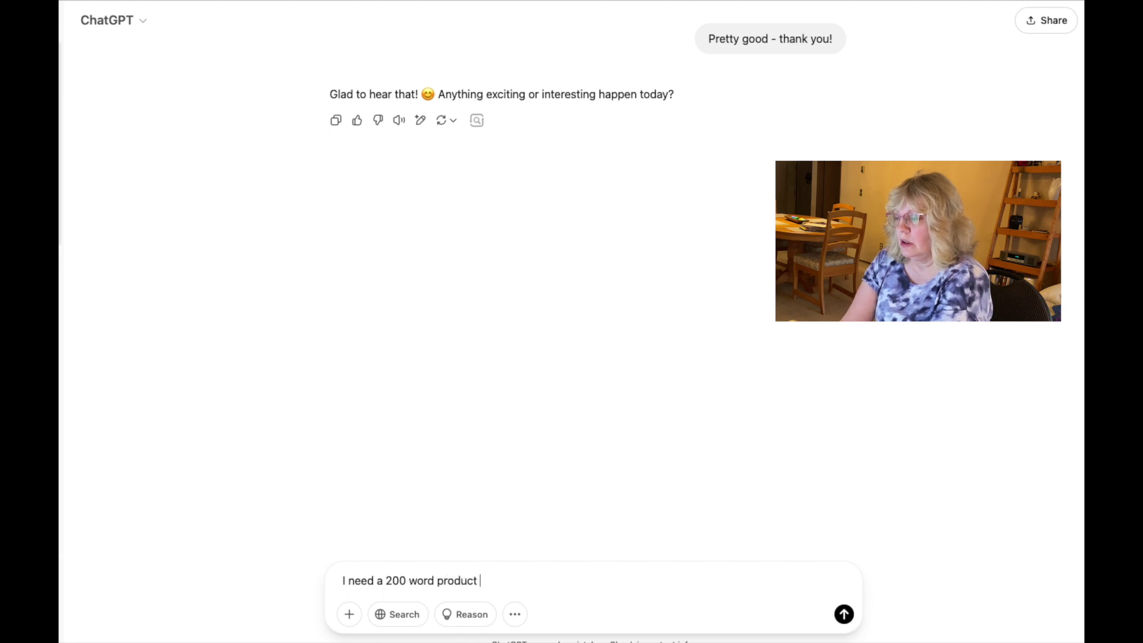
type("description for ")
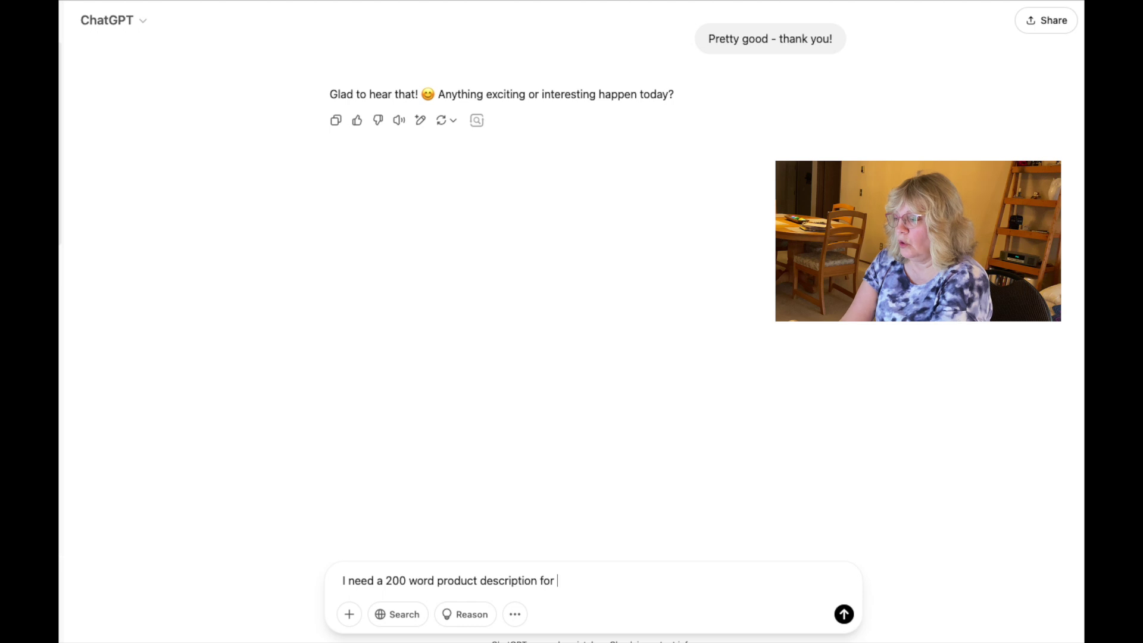
type("a Sp")
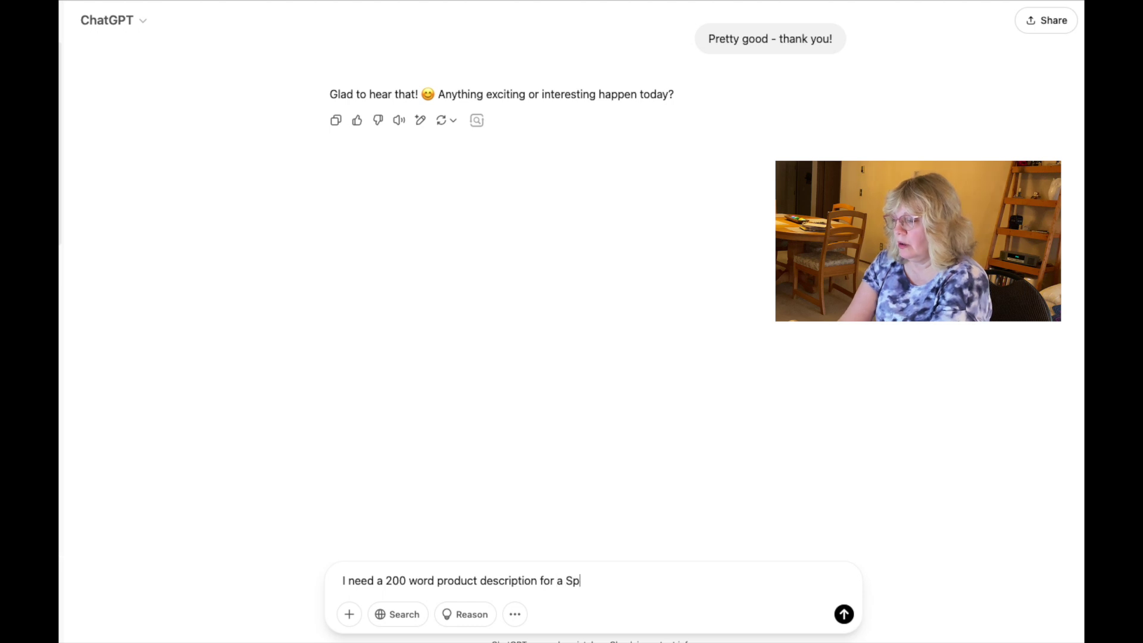
type("ring theme")
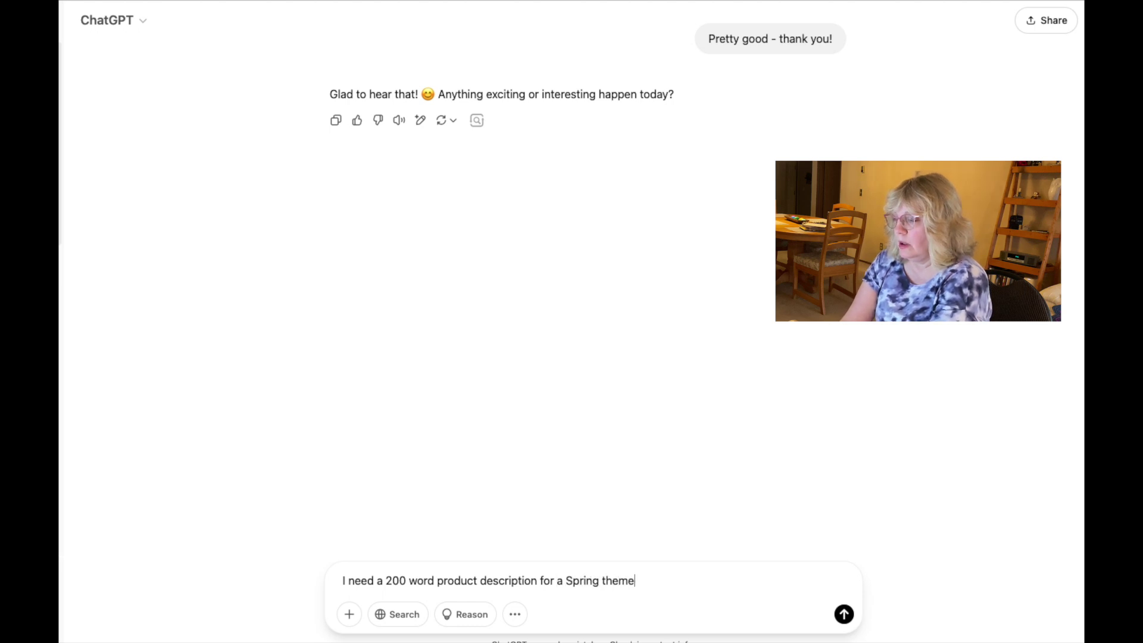
type(" task card")
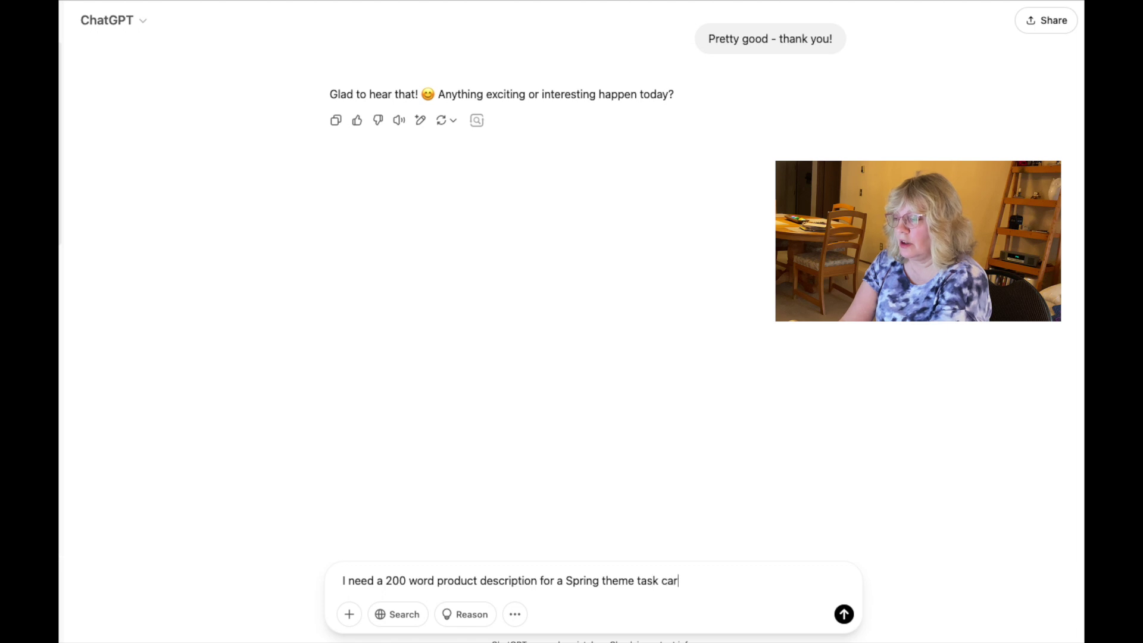
key("BackSpace")
key("BackSpace")
key("BackSpace")
key("BackSpace")
key("BackSpace")
key("BackSpace")
key("BackSpace")
key("BackSpace")
key("BackSpace")
key("BackSpace")
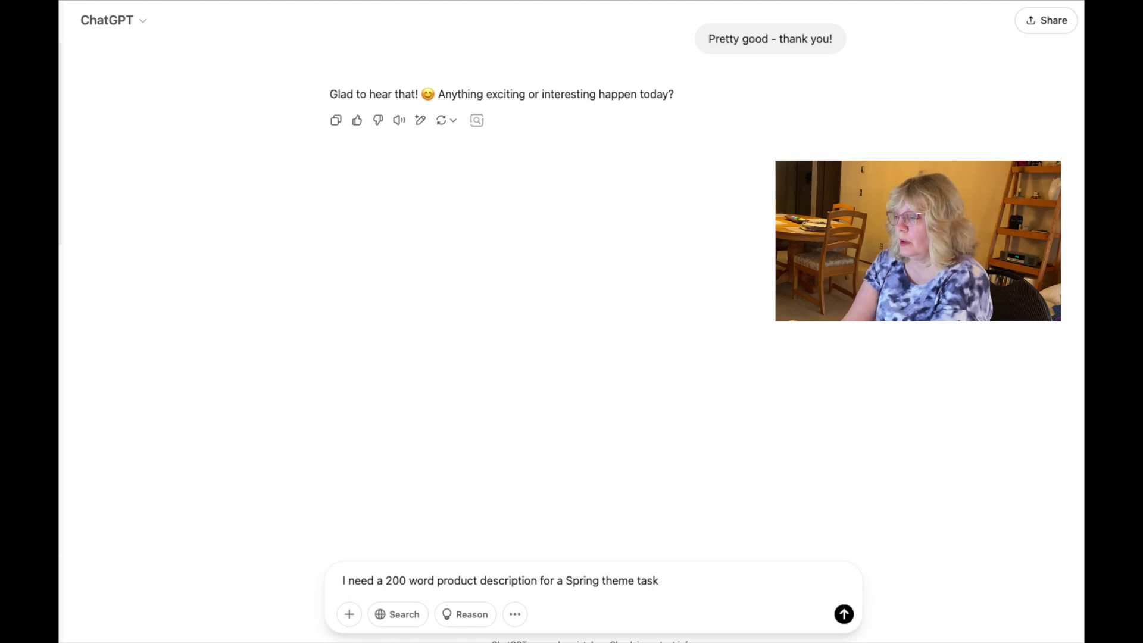
type("set o")
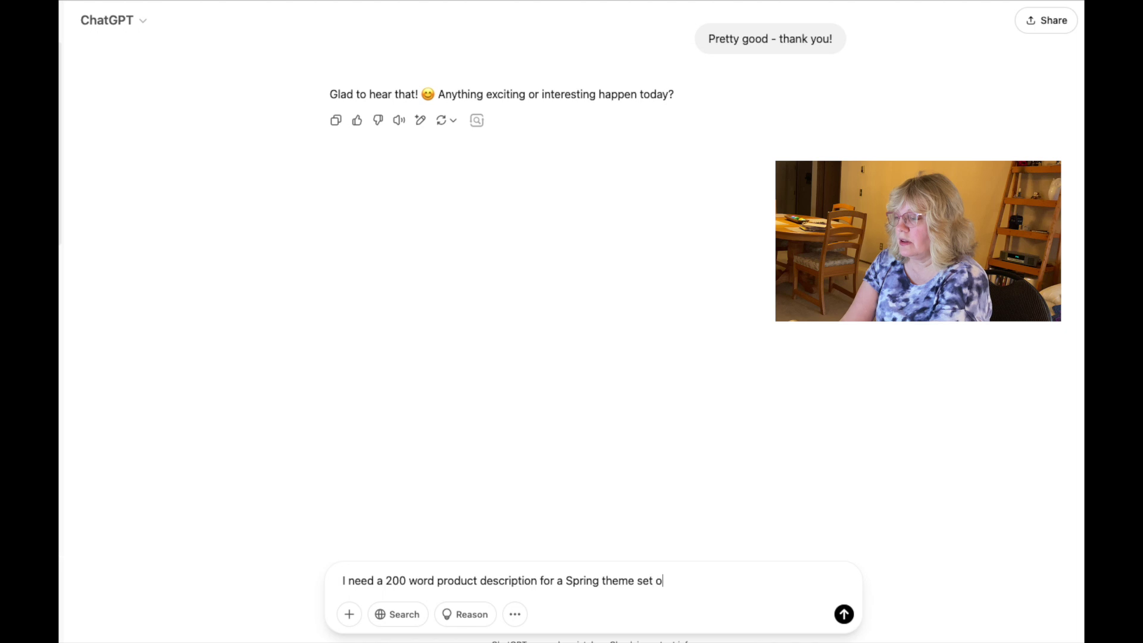
type("f Boom Cards.")
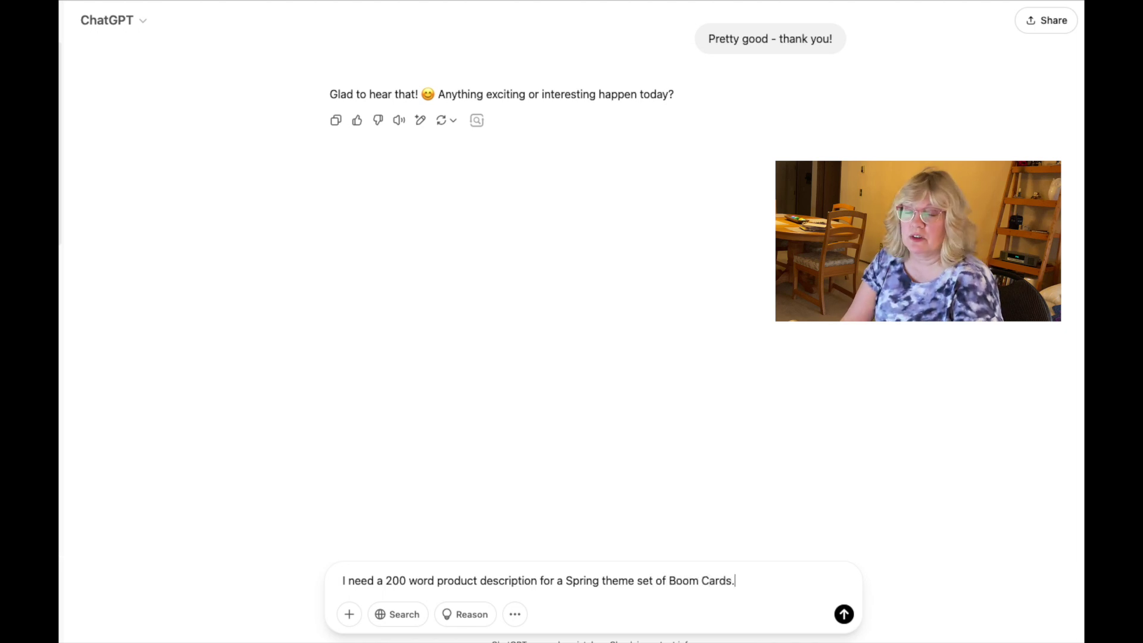
key("Return")
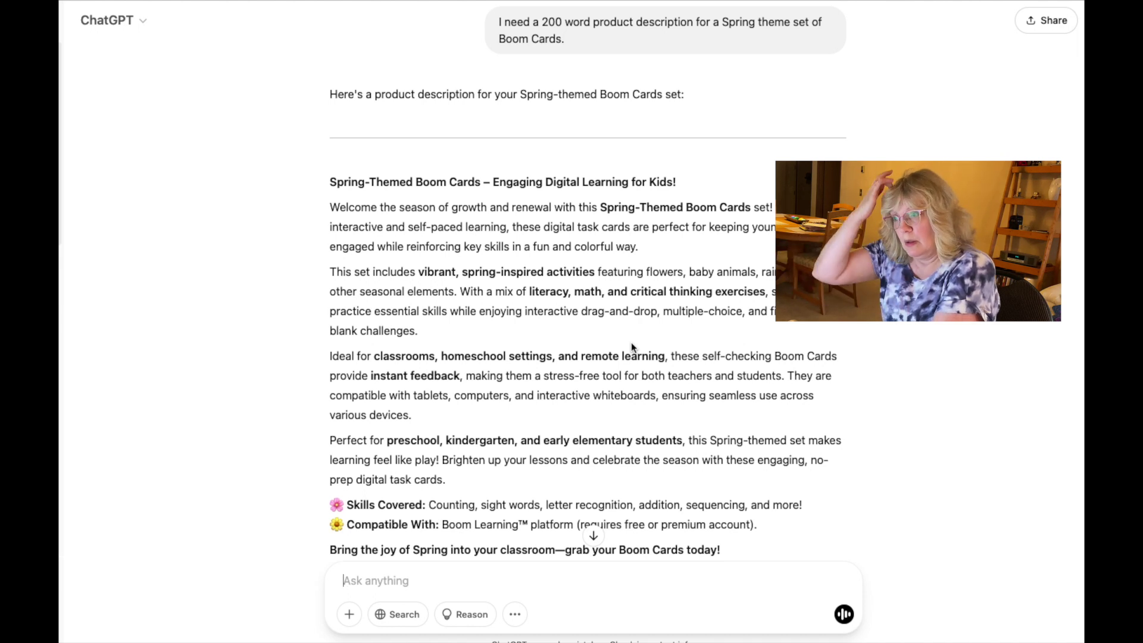
- Draft a follow-up: "Can you rewrite this as the spring-theme is using flowers and baby animals to reinforce the skills of counting and addition to 10."
scroll(631, 341, "down", 3)
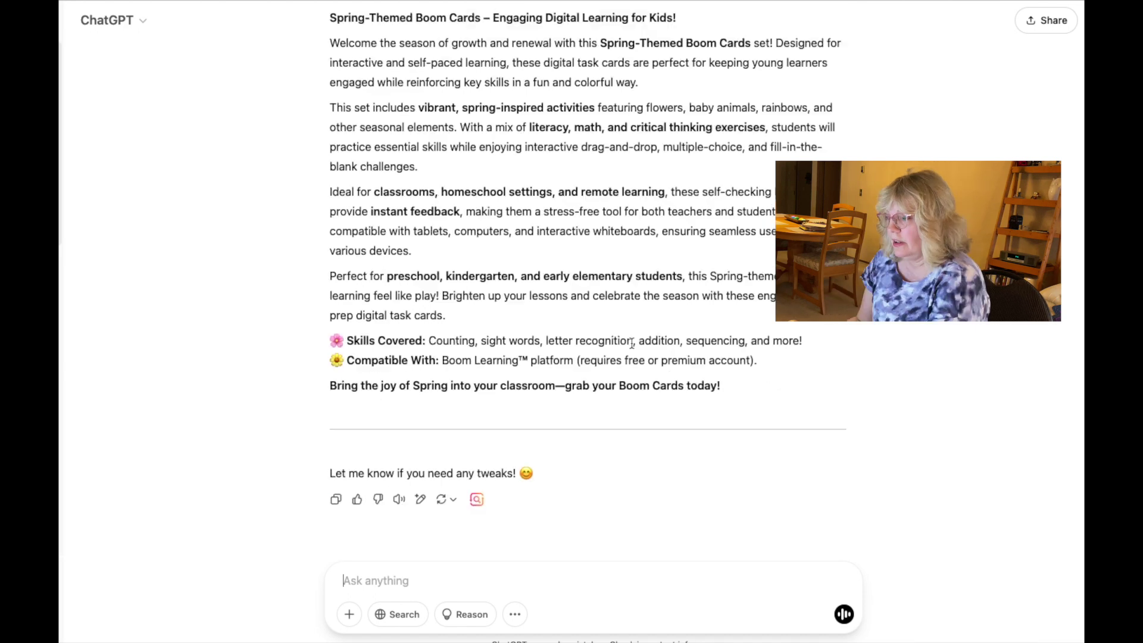
scroll(631, 343, "up", 1)
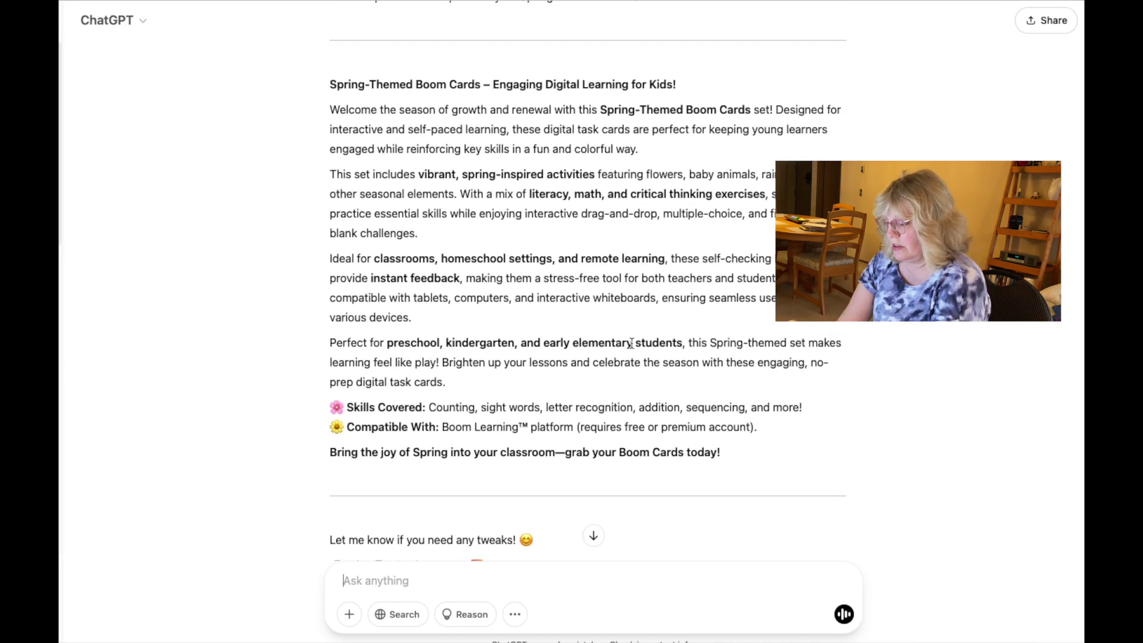
type("Can you")
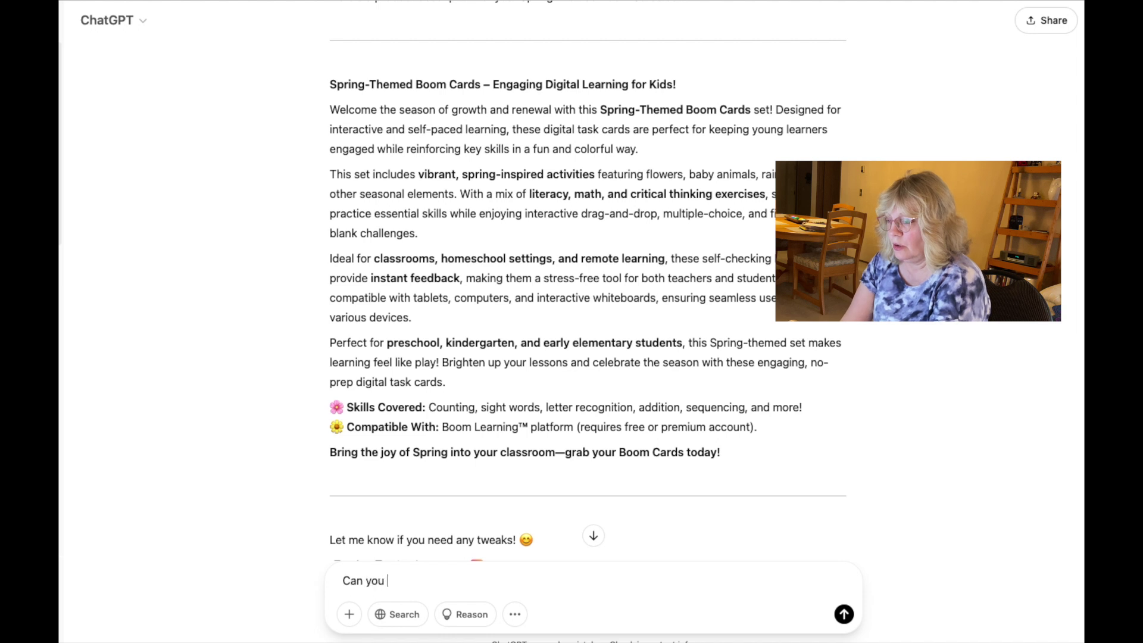
type(" write")
key("BackSpace")
key("BackSpace")
key("BackSpace")
key("BackSpace")
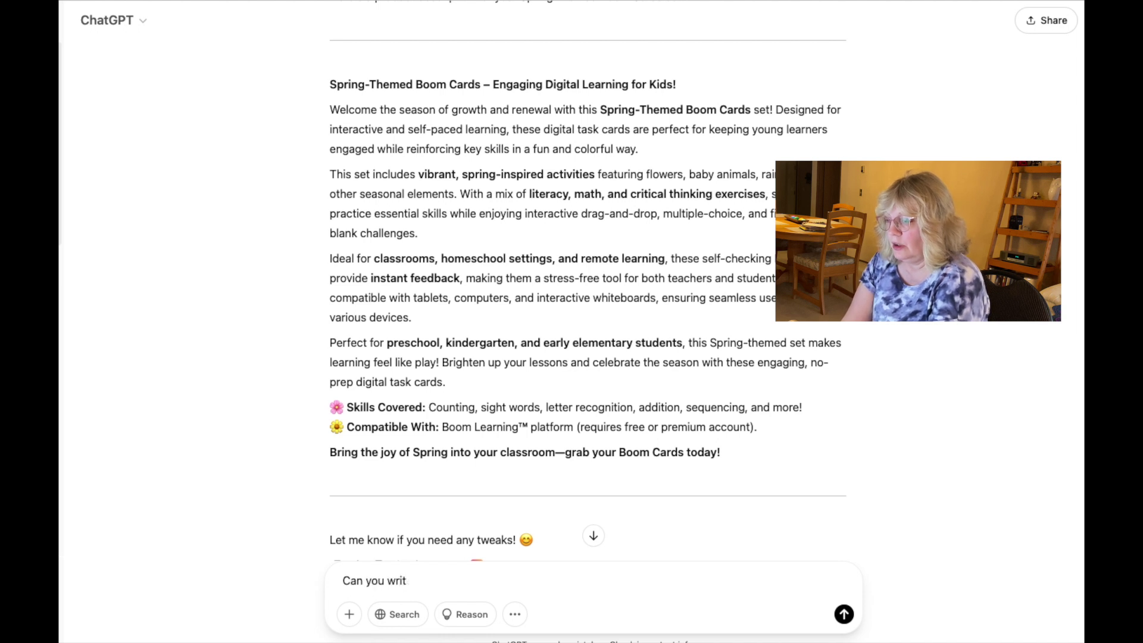
key("BackSpace")
type("rewrite t")
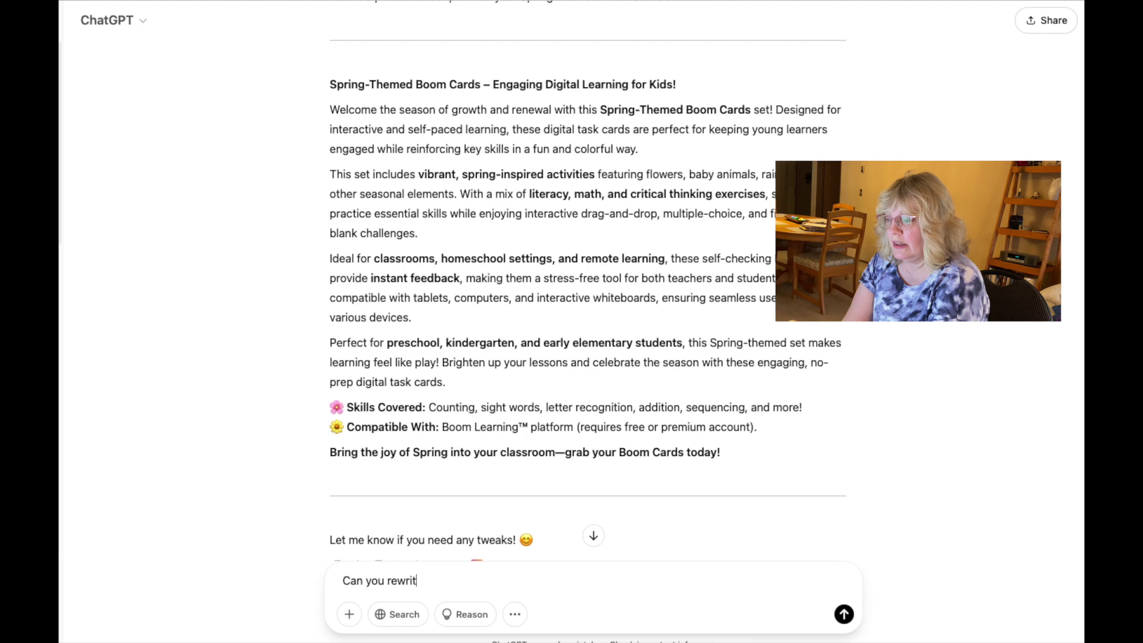
type("his as th")
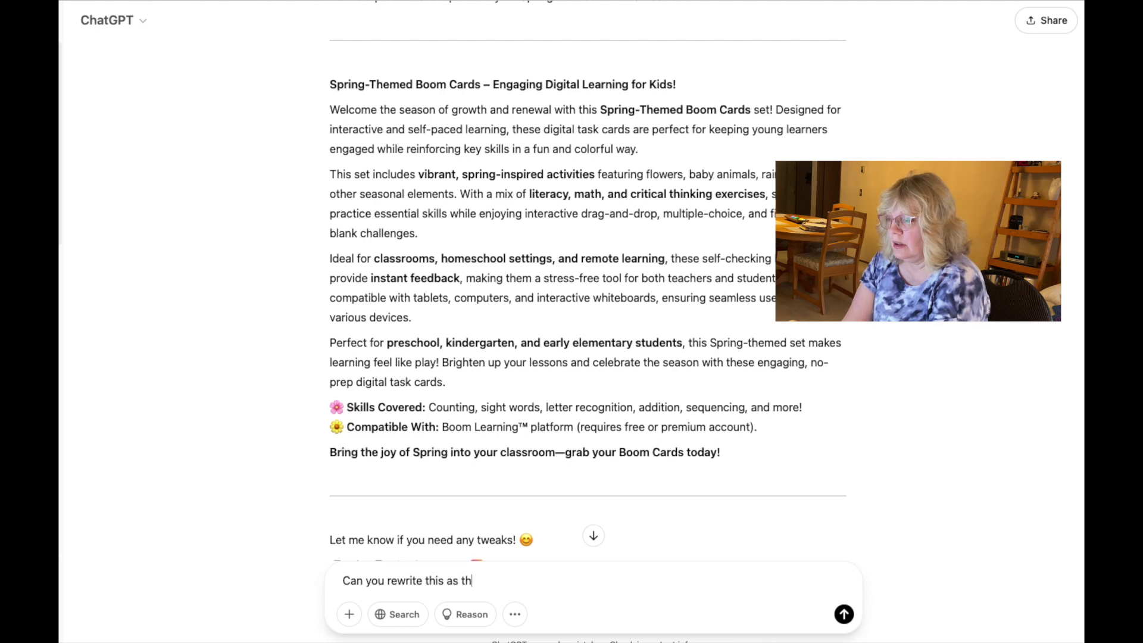
type("e spring")
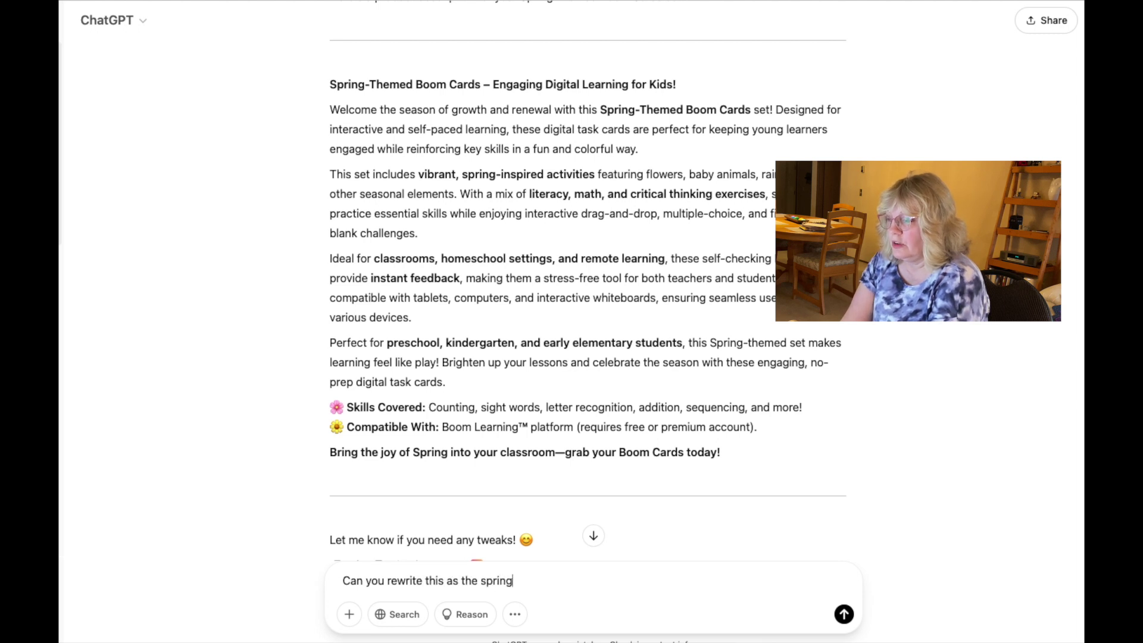
type("-theme i")
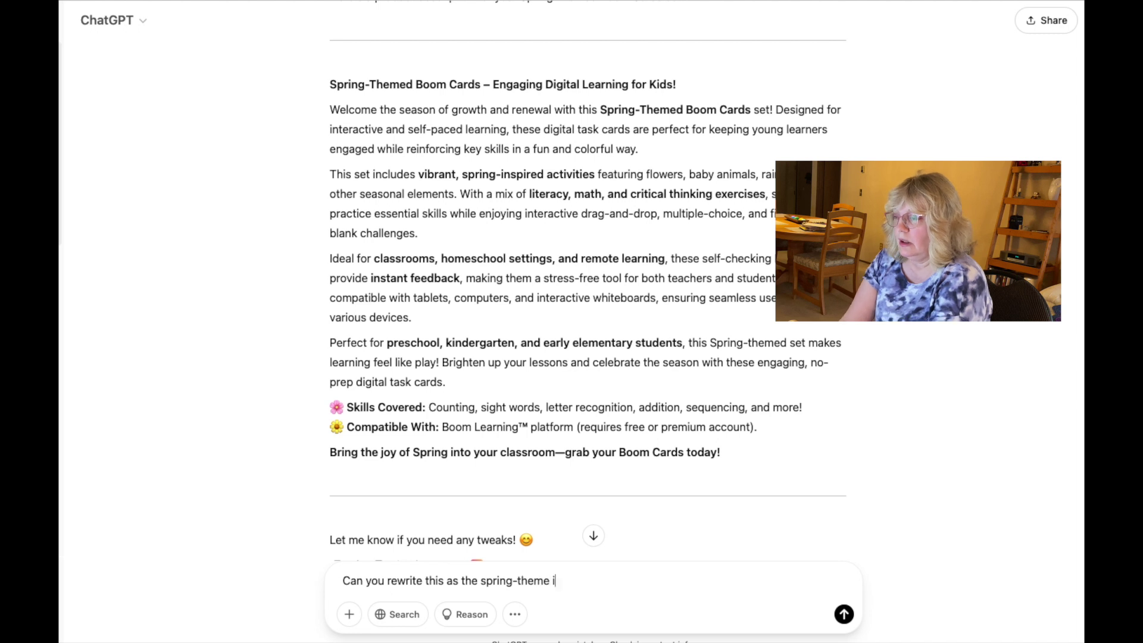
type("s using flowers and baby animals to reinforce")
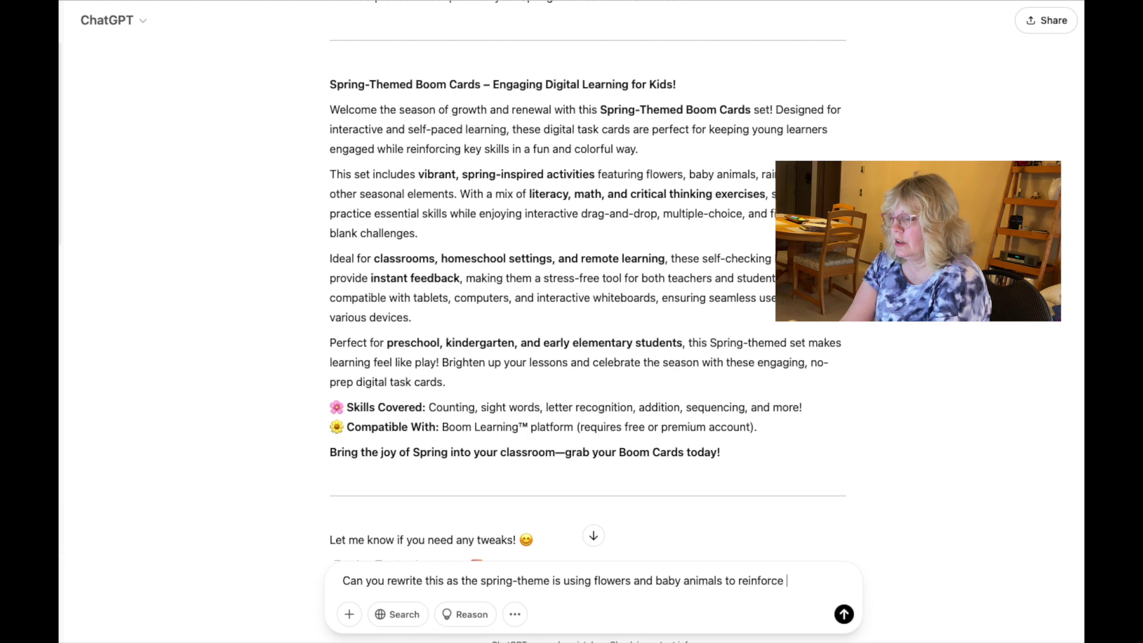
type(" the ski")
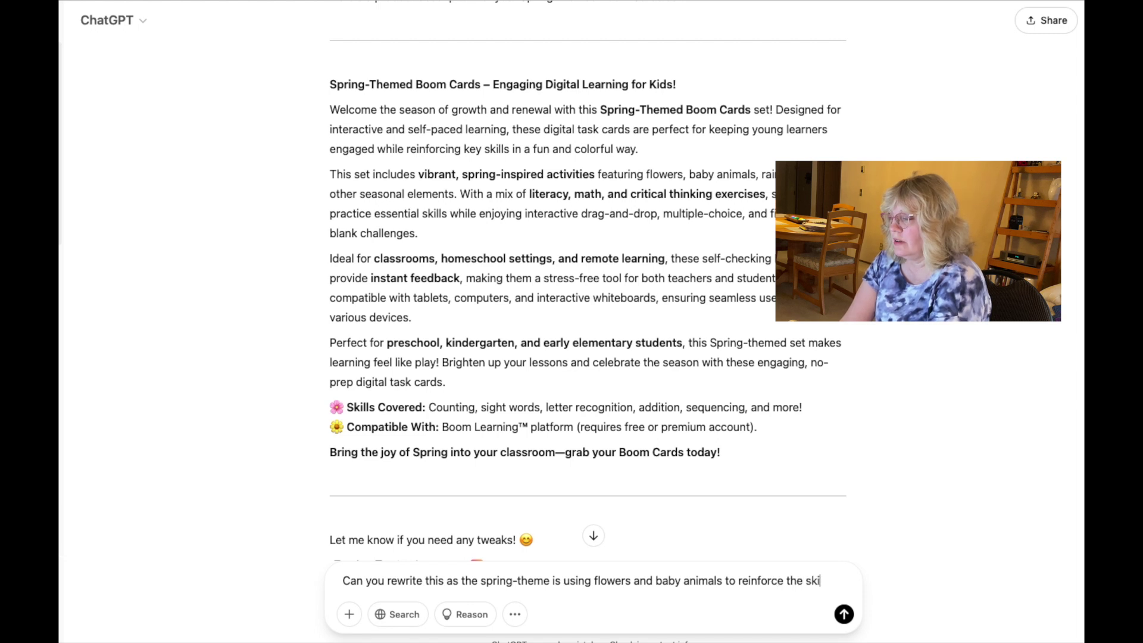
type("lls of ")
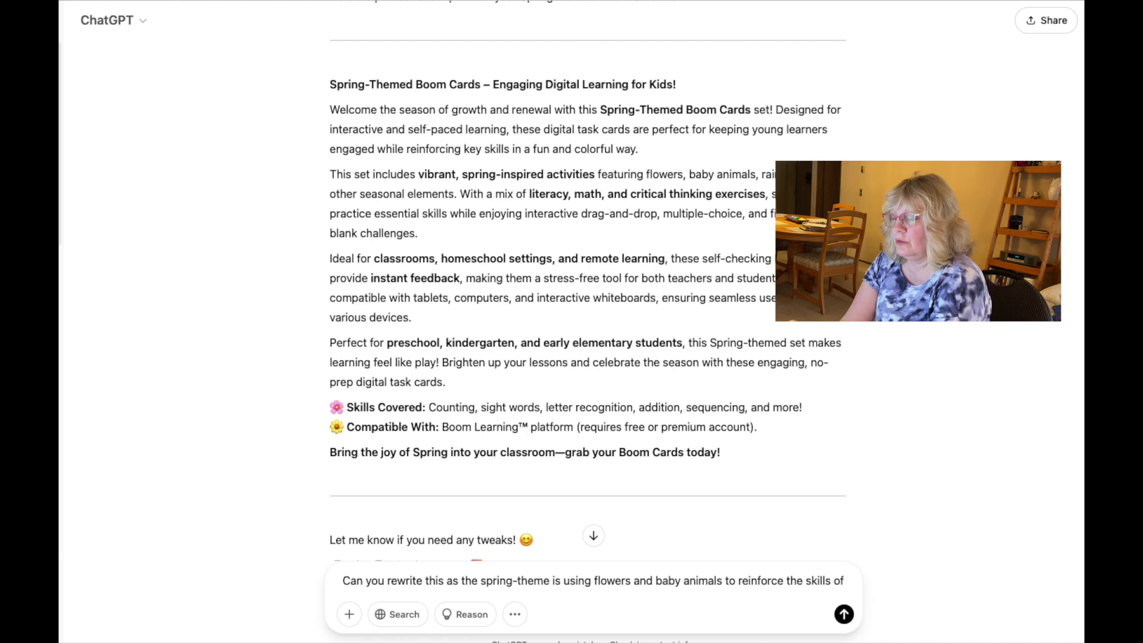
type("counting and a")
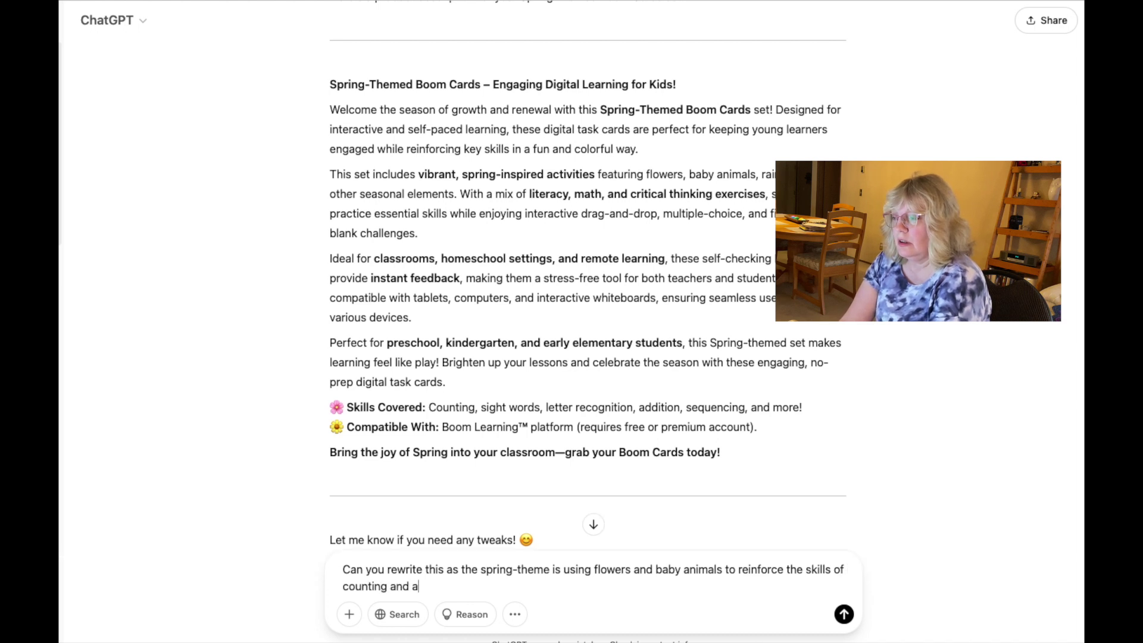
type("ddition to 10")
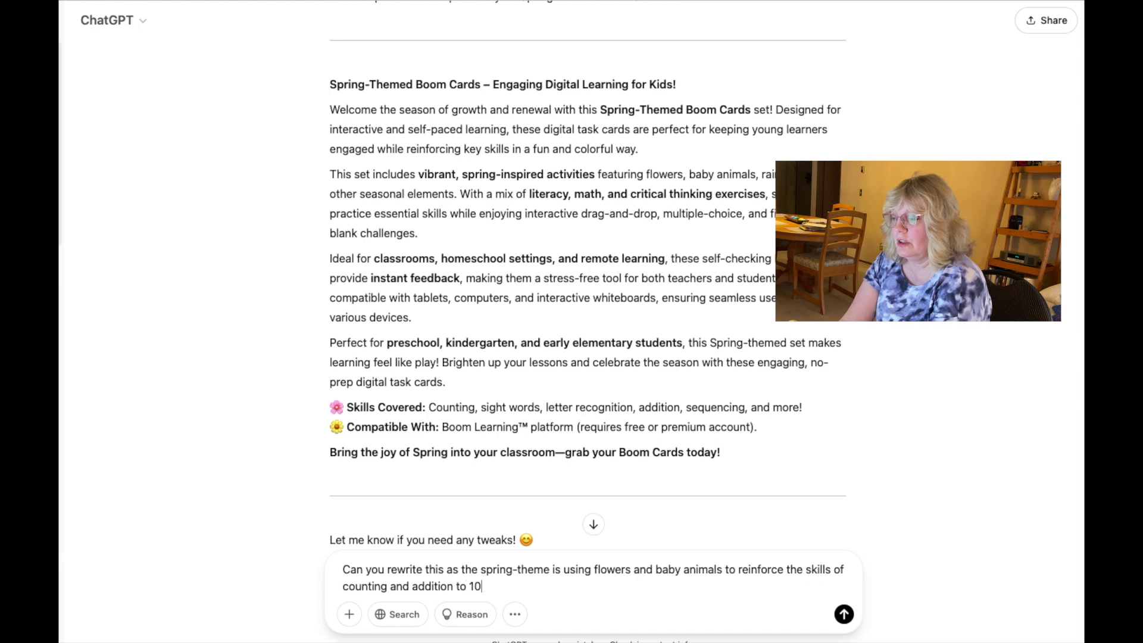
type(".")
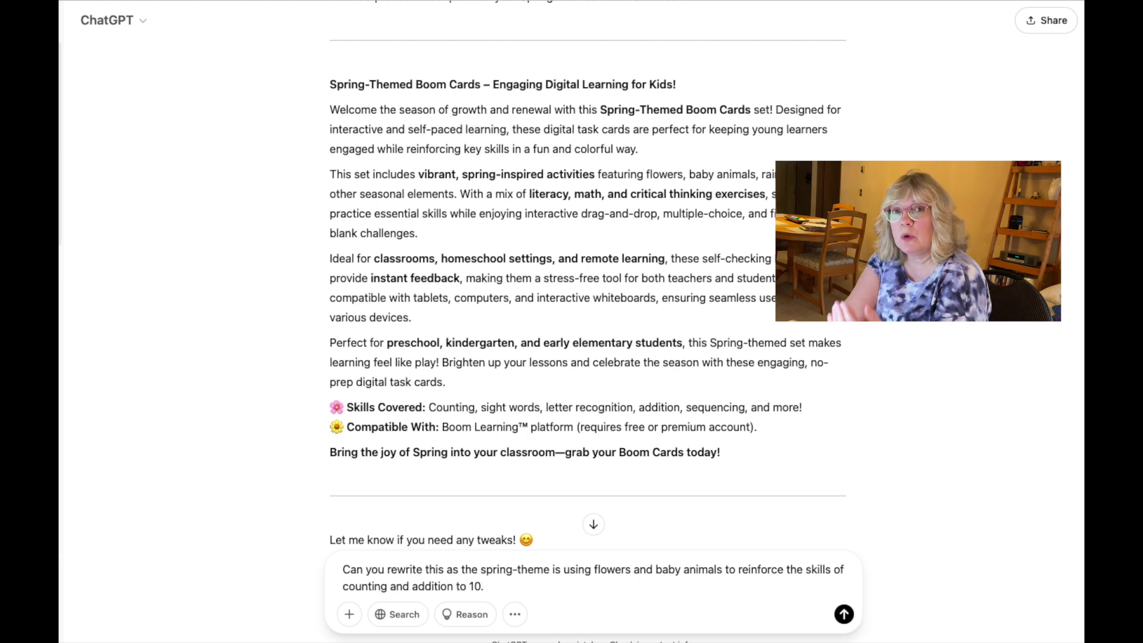
- Add "It is catered to kindergarten and low level grade ones." to the drafted rewrite request and send it
type("t is")
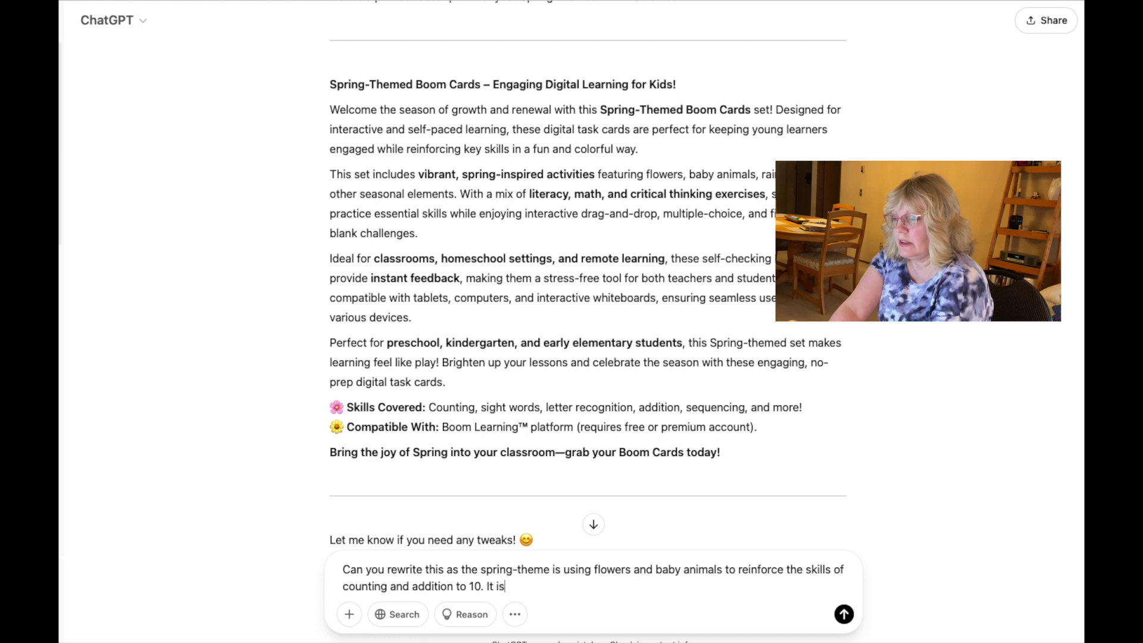
type(" catere")
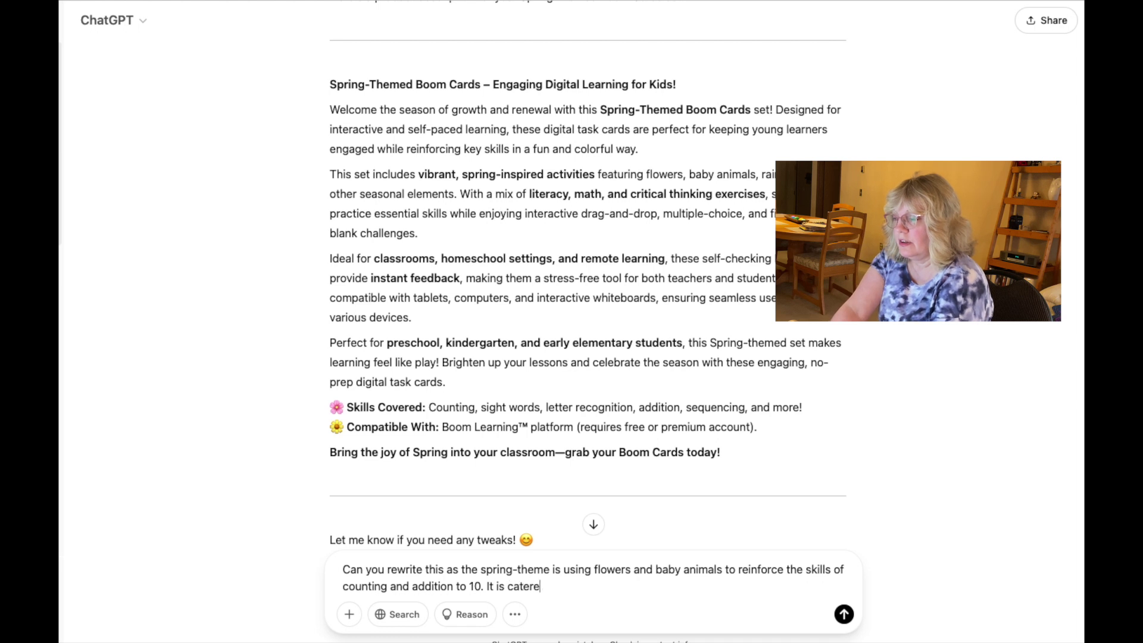
type("d to ")
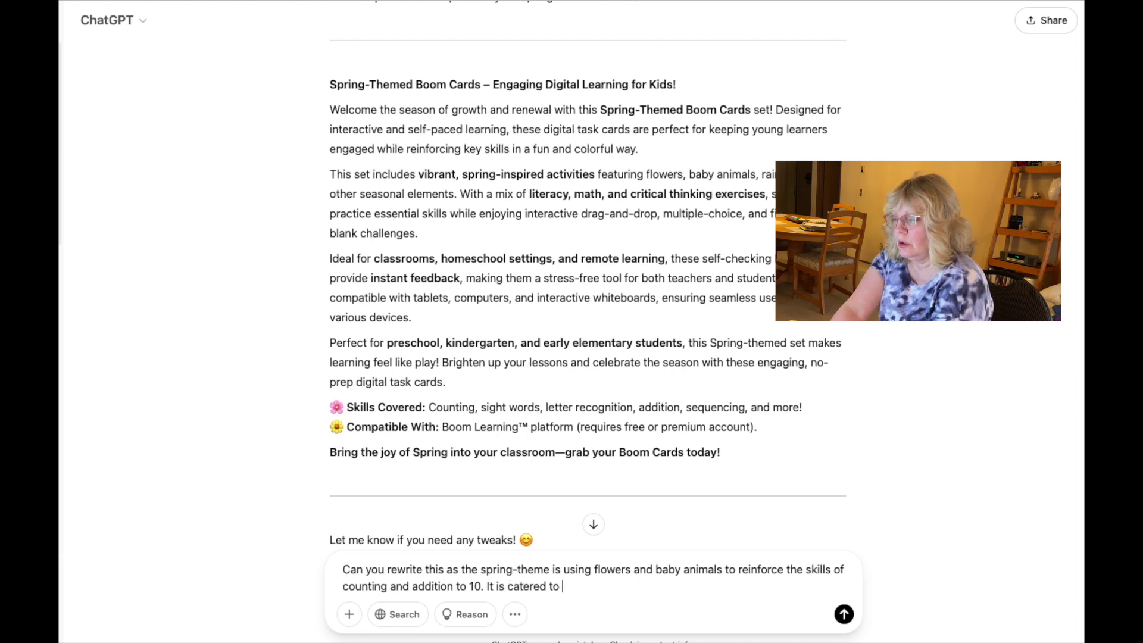
type("kindergarten and")
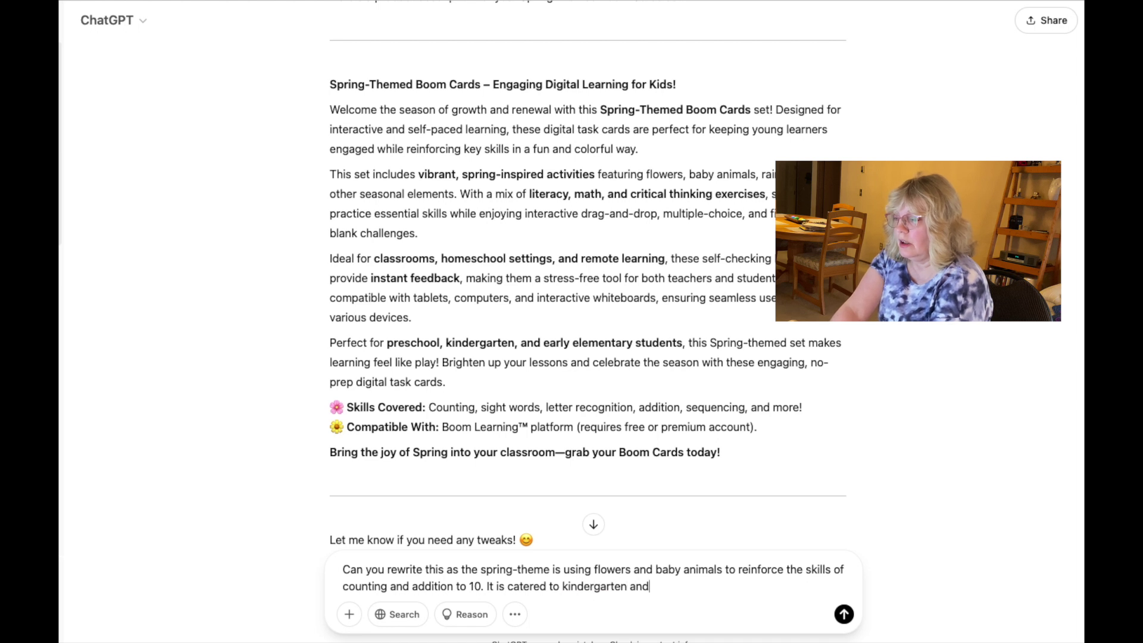
type(" grade")
key("BackSpace")
key("BackSpace")
key("BackSpace")
key("BackSpace")
key("BackSpace")
type("low level")
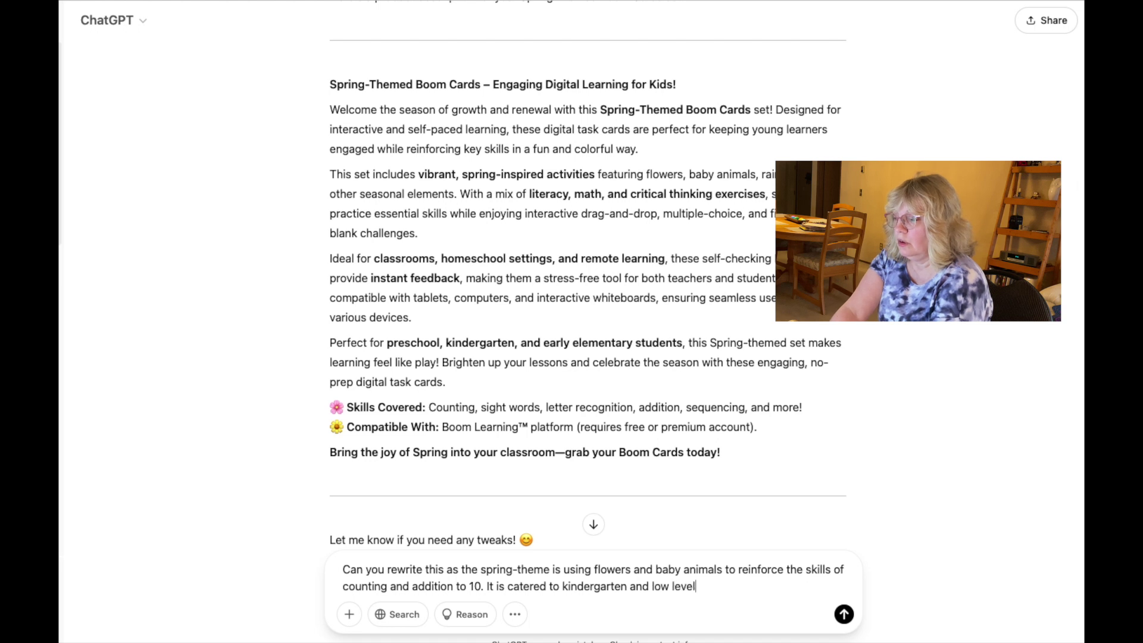
type(" grade ones.")
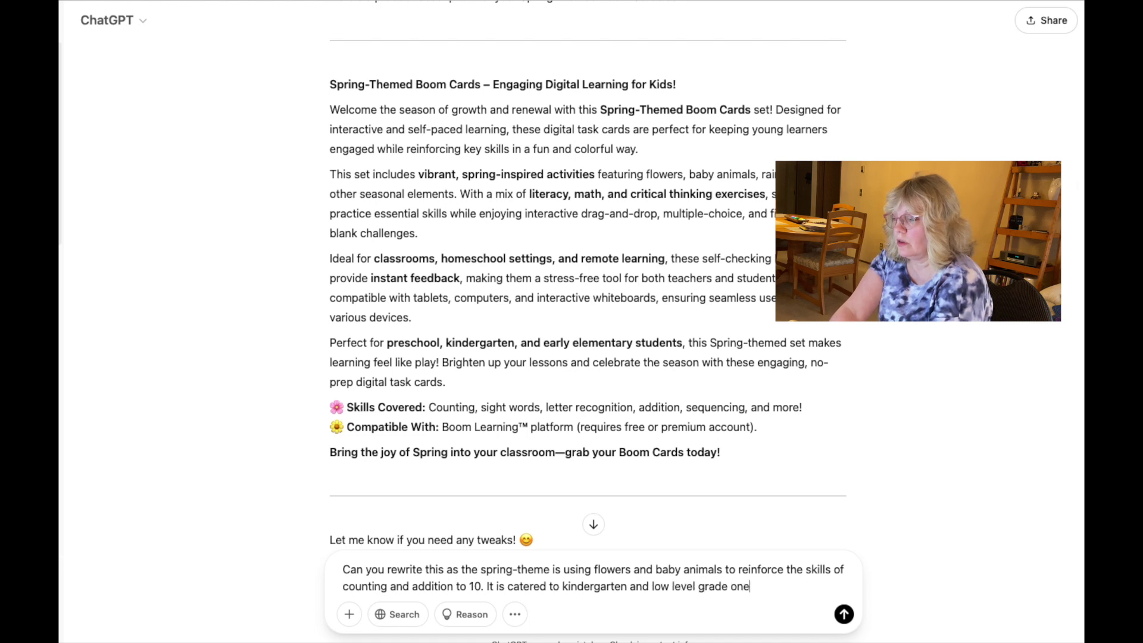
key("Return")
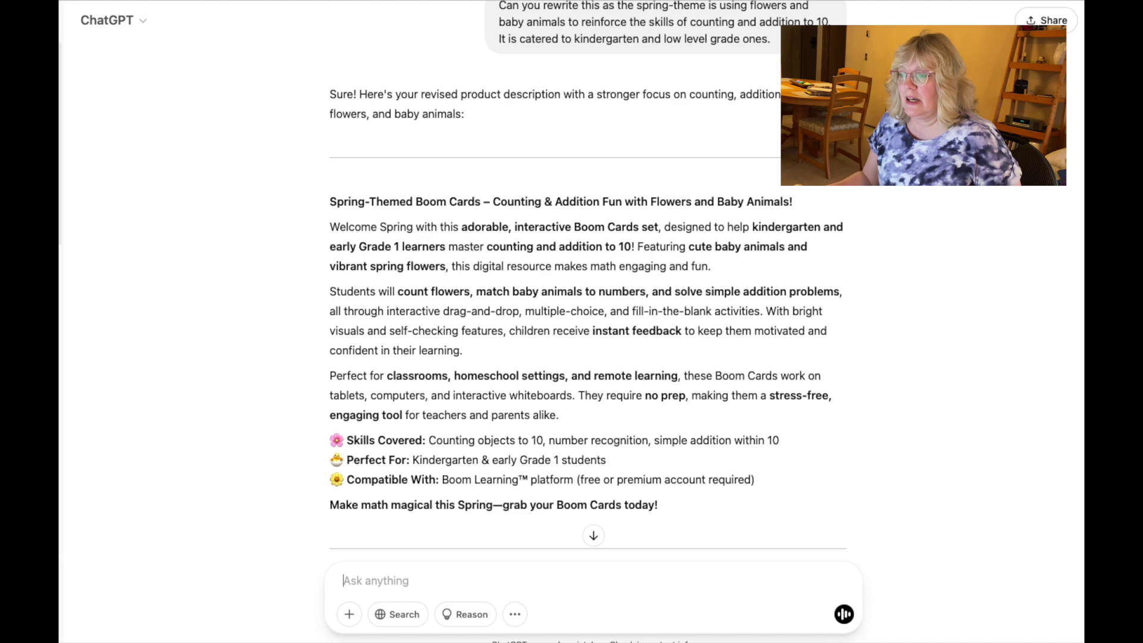
- Review the revised description and start a new prompt: "My current title is Counting and addition to 10 spring themed Boom Cards. Can you"
scroll(597, 364, "down", 4)
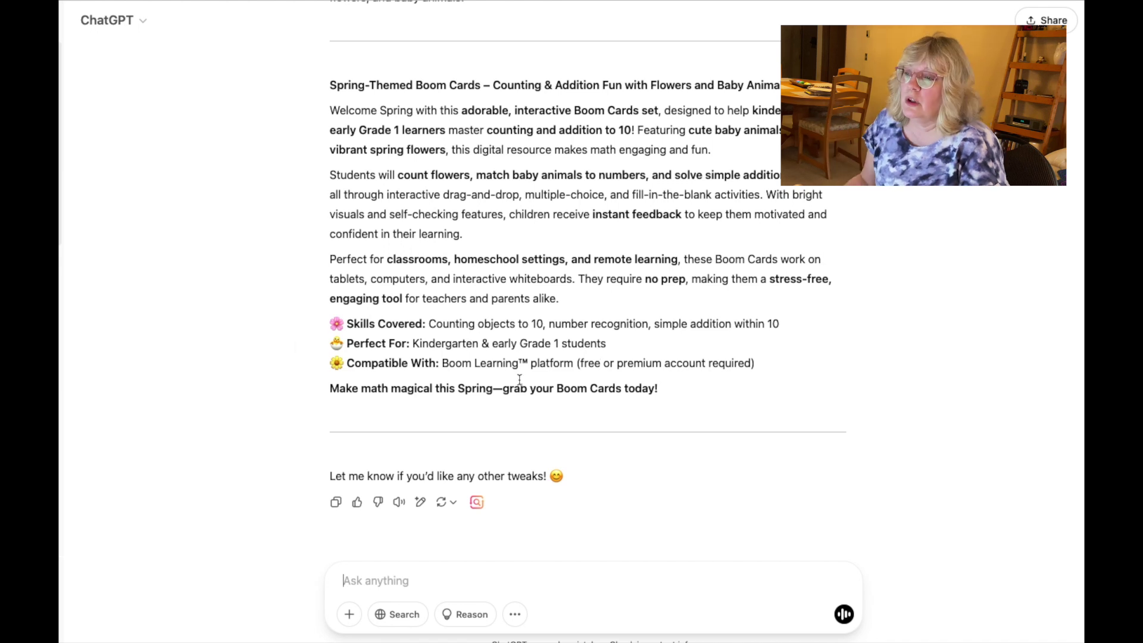
scroll(450, 586, "down", 1)
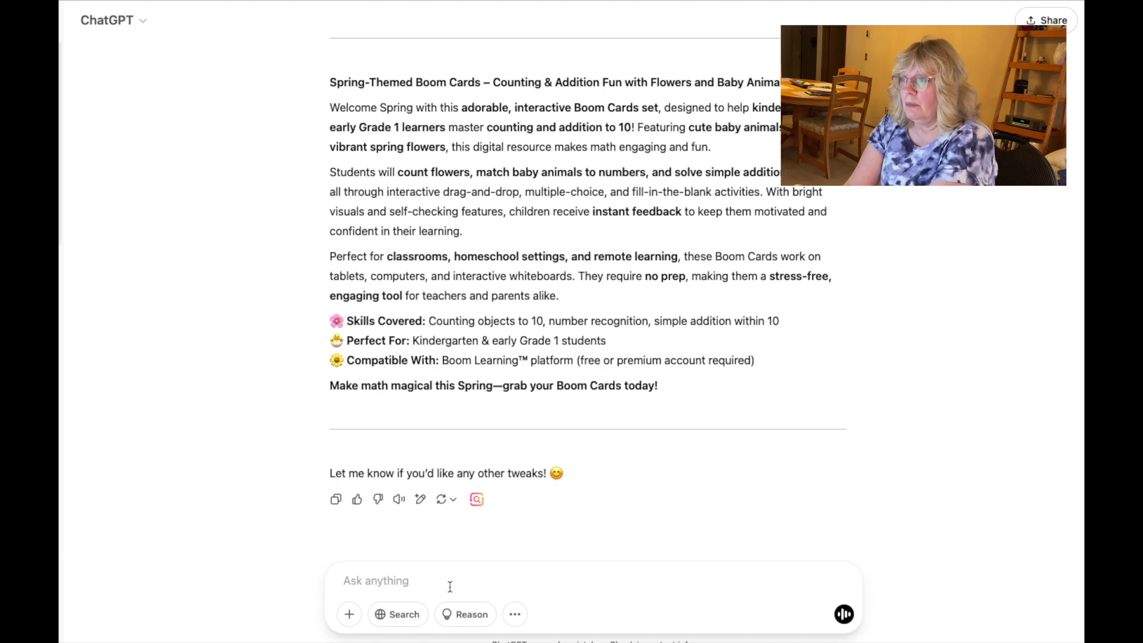
type("M")
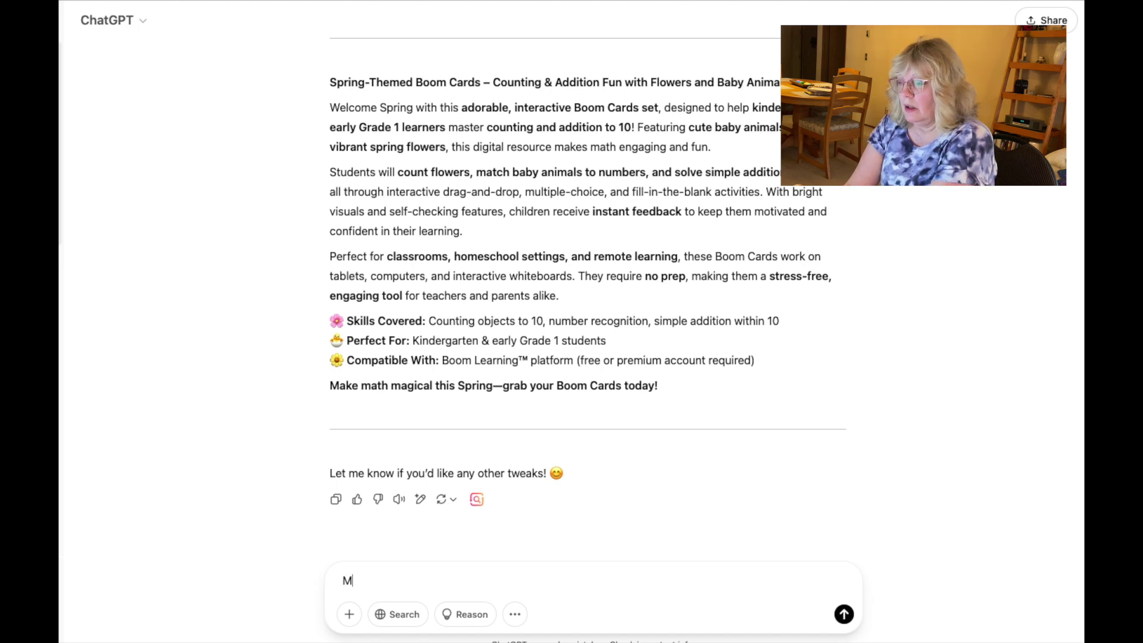
type("y current")
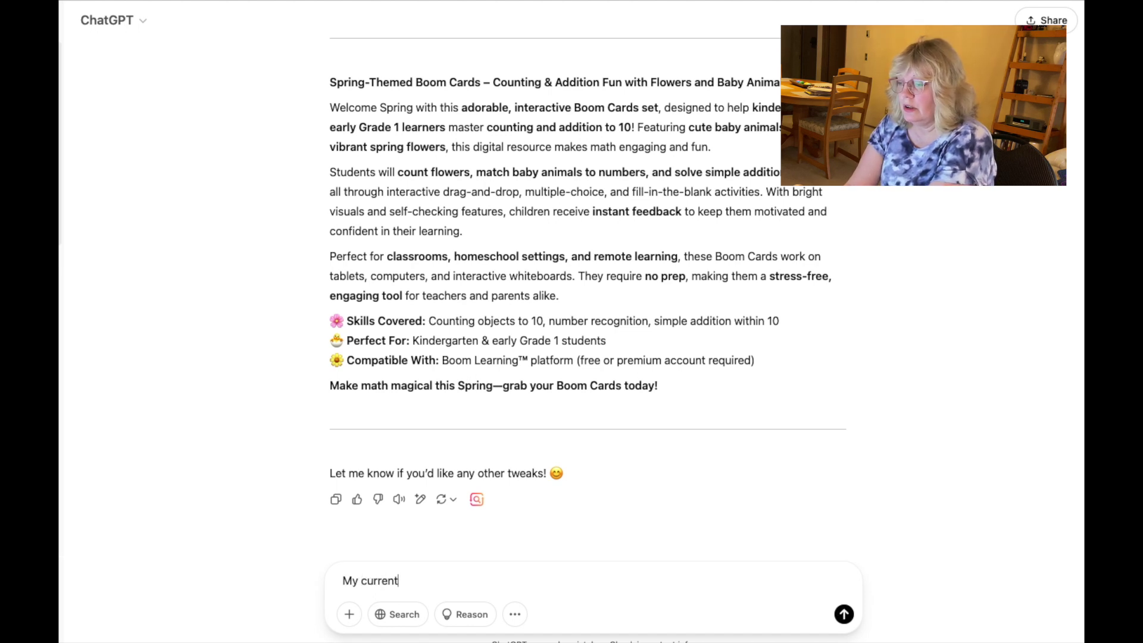
type(" title is Counting and ad")
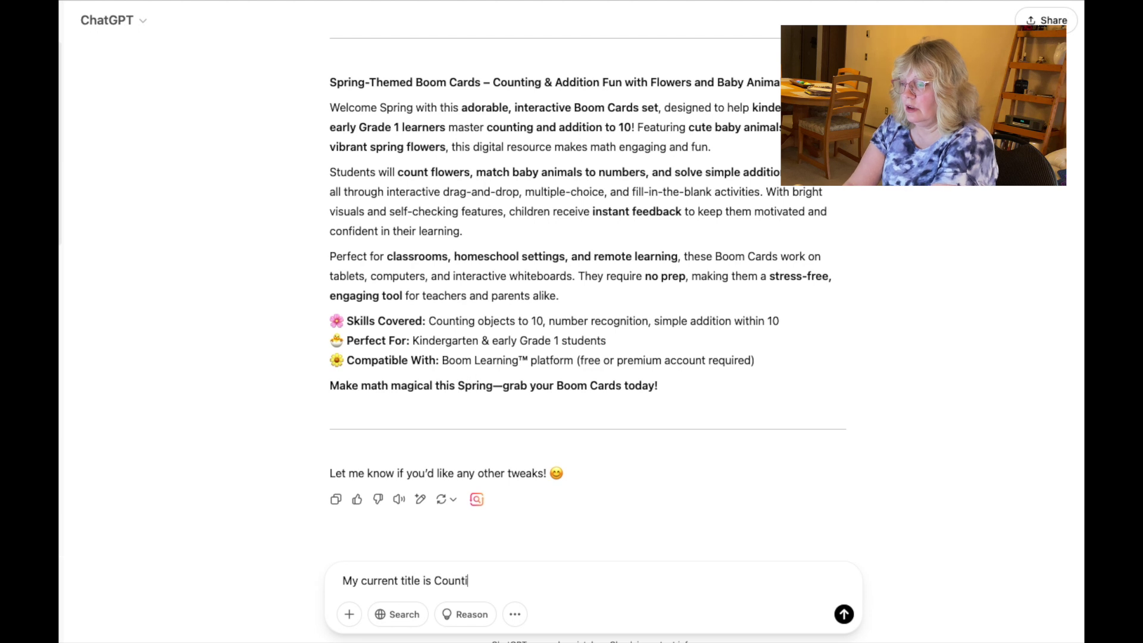
key("BackSpace")
key("BackSpace")
type("addition to 10 spring themed Boom C")
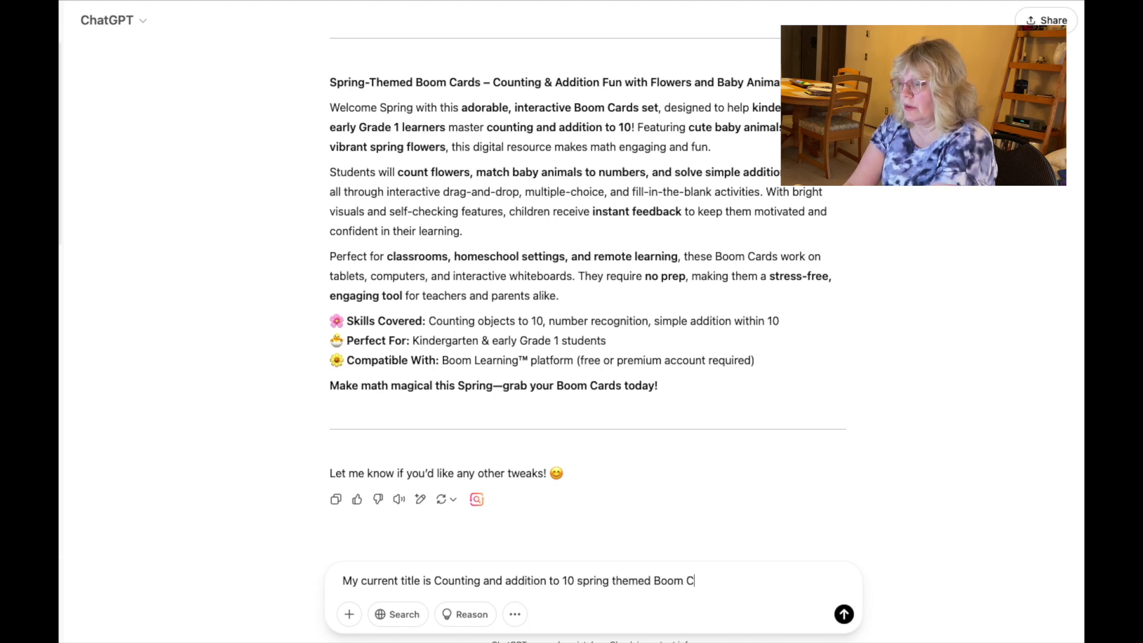
type("ards. Can you")
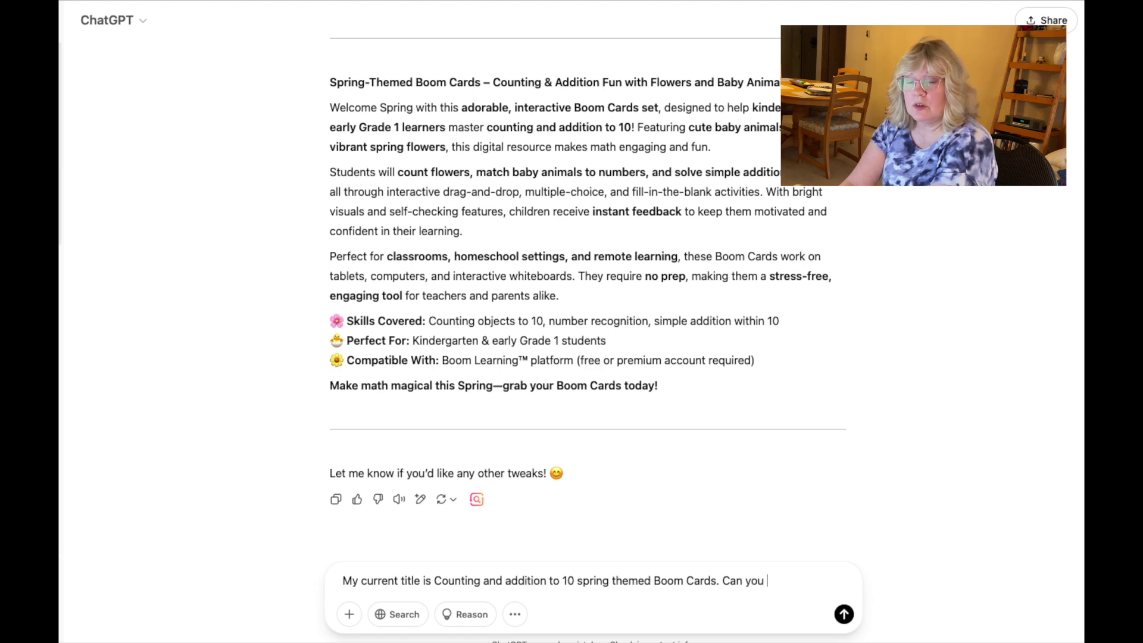
- Complete the prompt with "suggest a better keyword rich title? The maximum length is 80 characters." and send it
type(" suggest ")
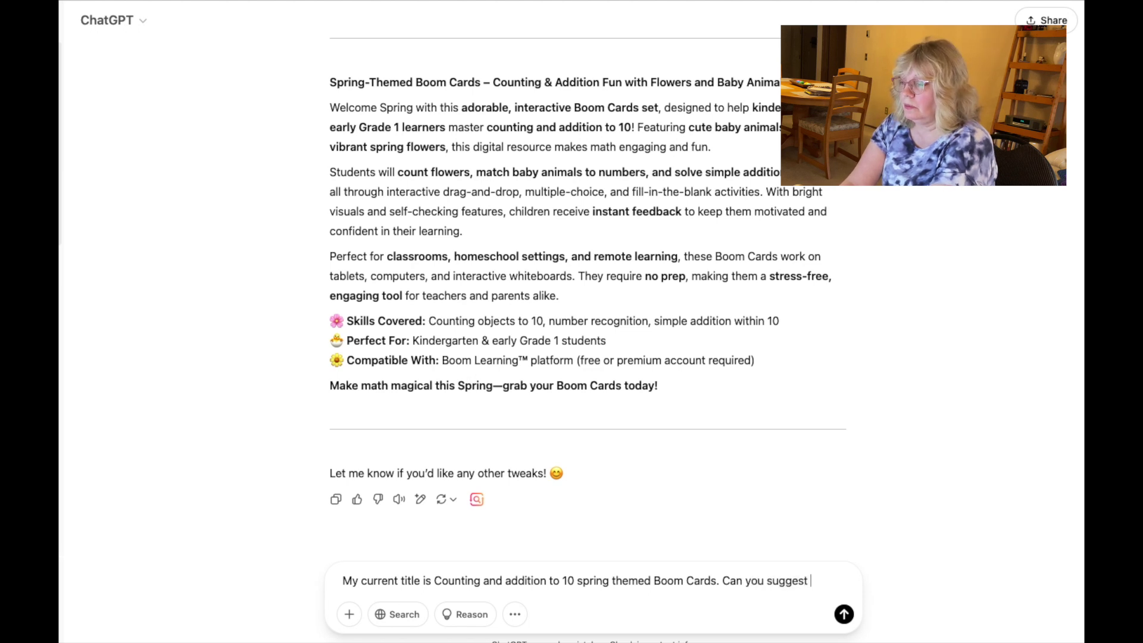
type("a better ")
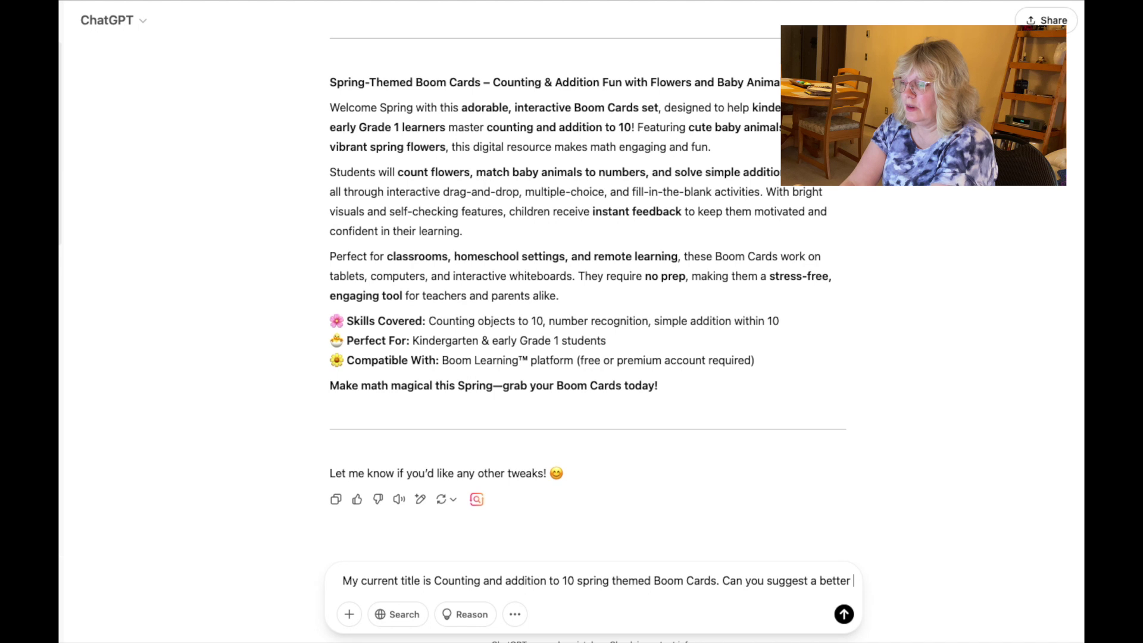
type("keyword")
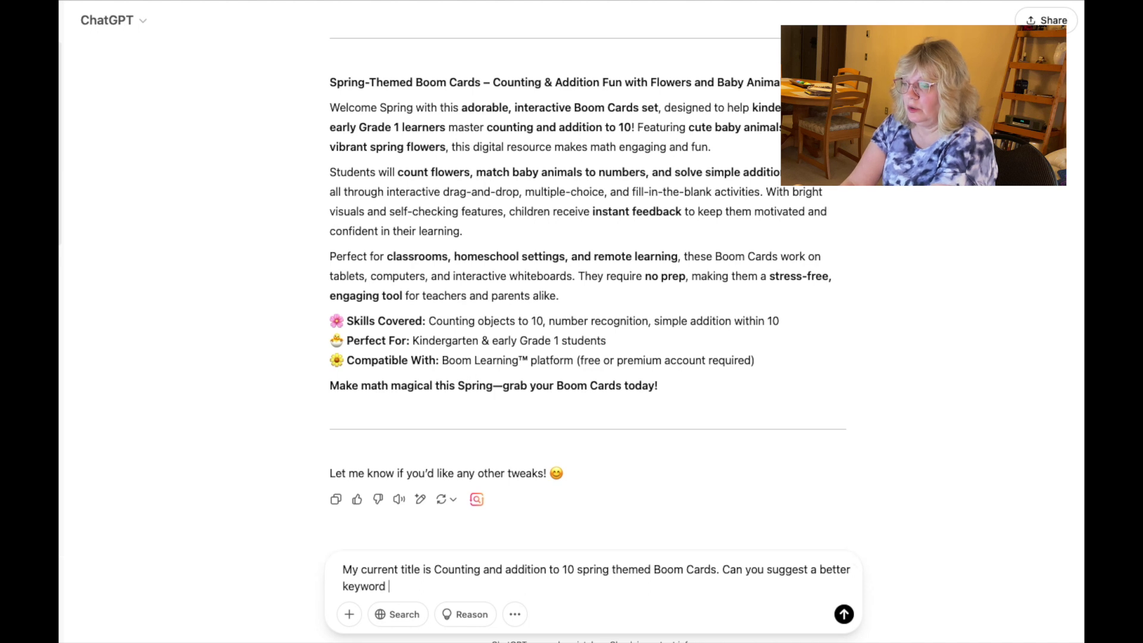
type(" rich title? The maximum le")
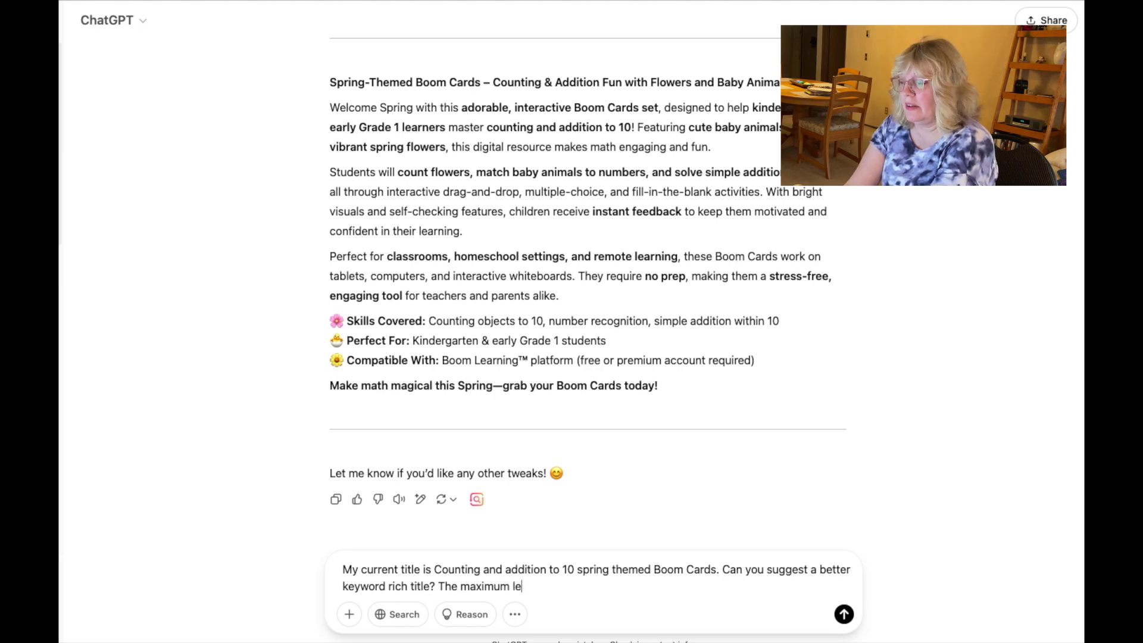
type("ngth is ")
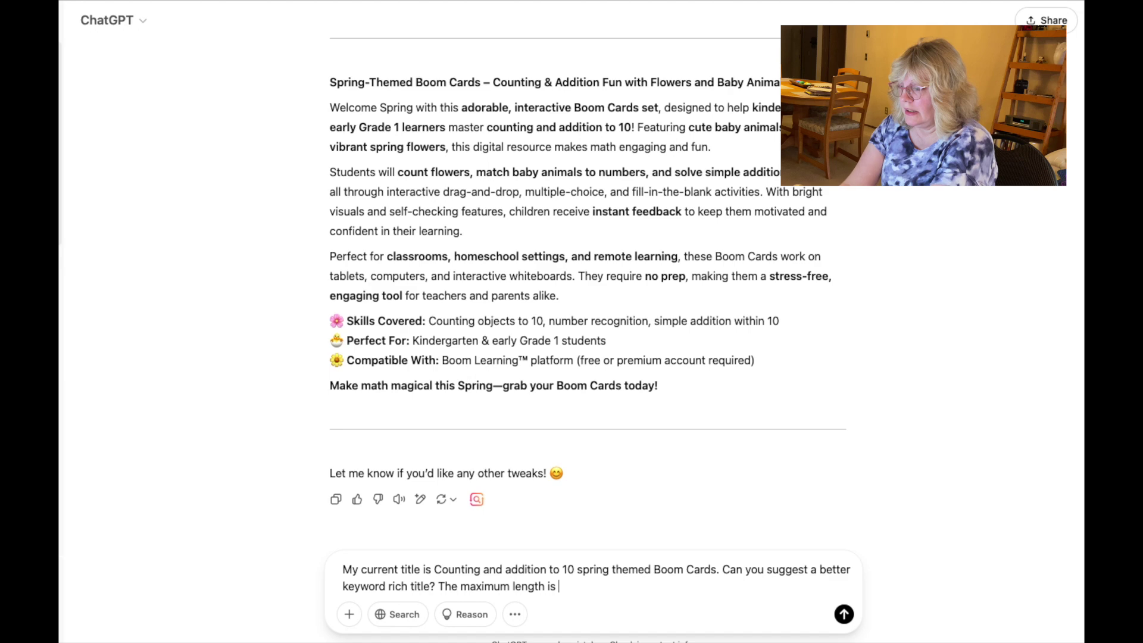
type("80 characters.")
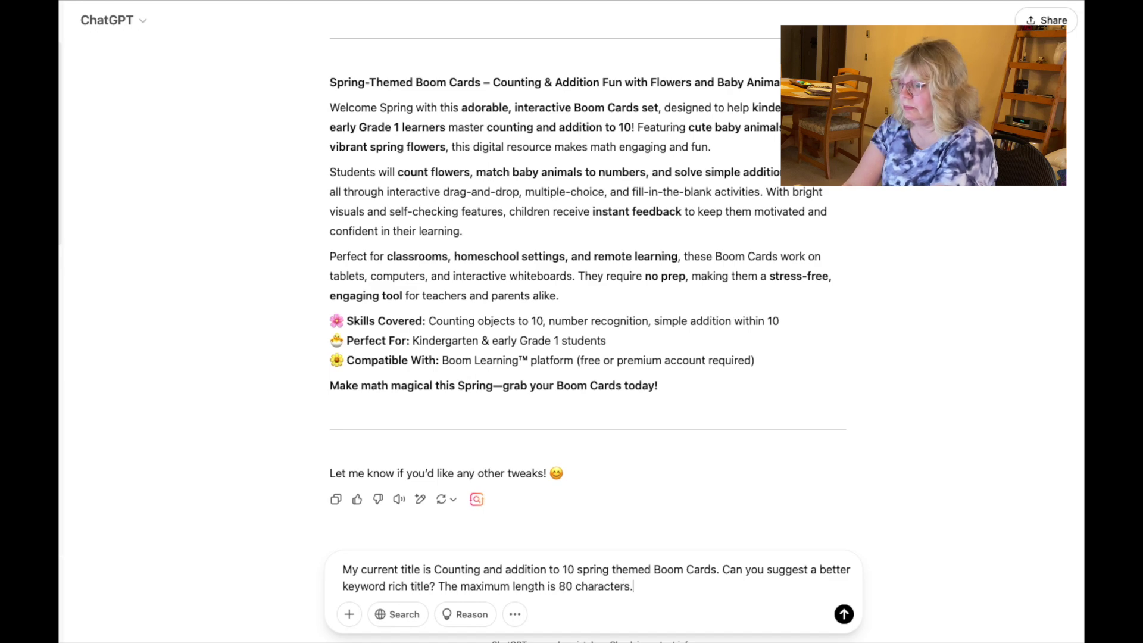
key("Return")
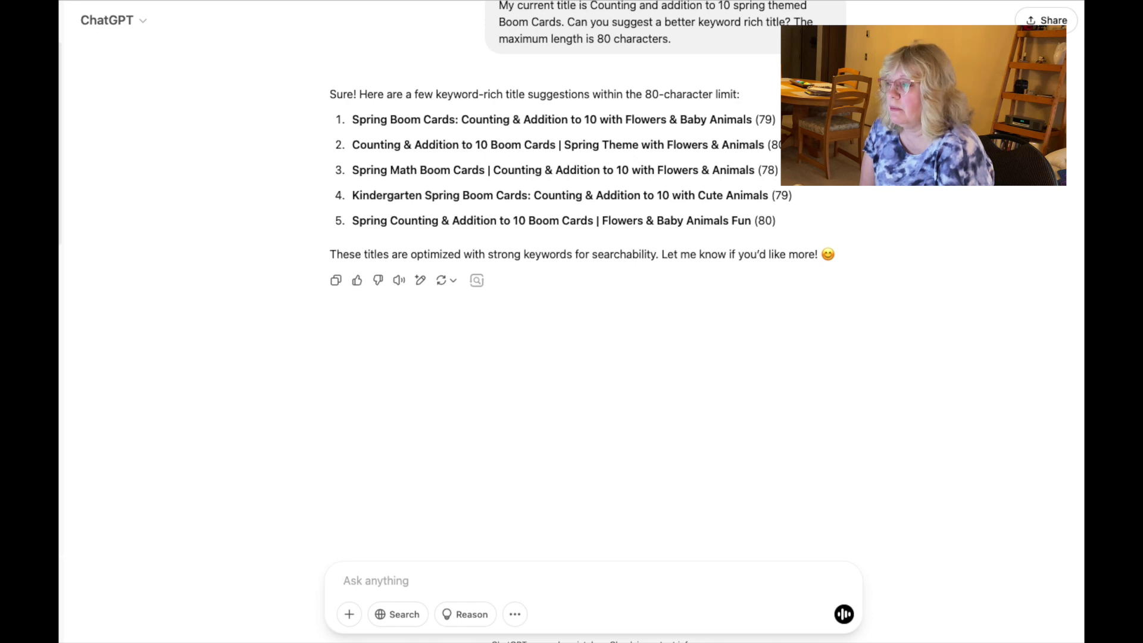
- Start a reply with "Okay, those titles are good. Could you suggest a similar product that"
type("Okay, those")
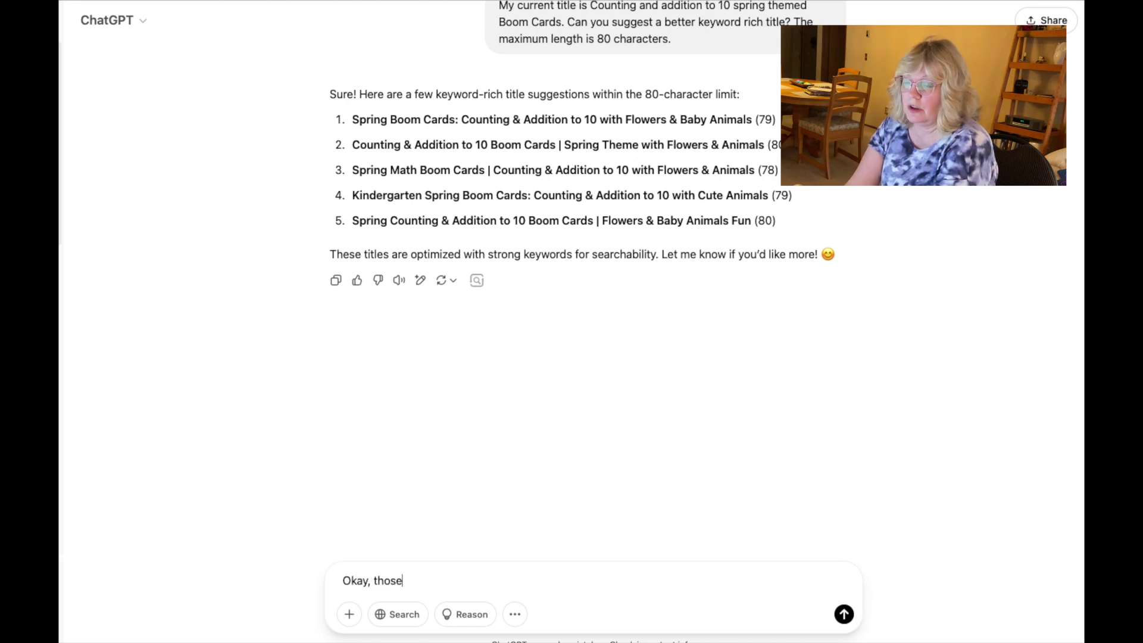
type(" titles are good.")
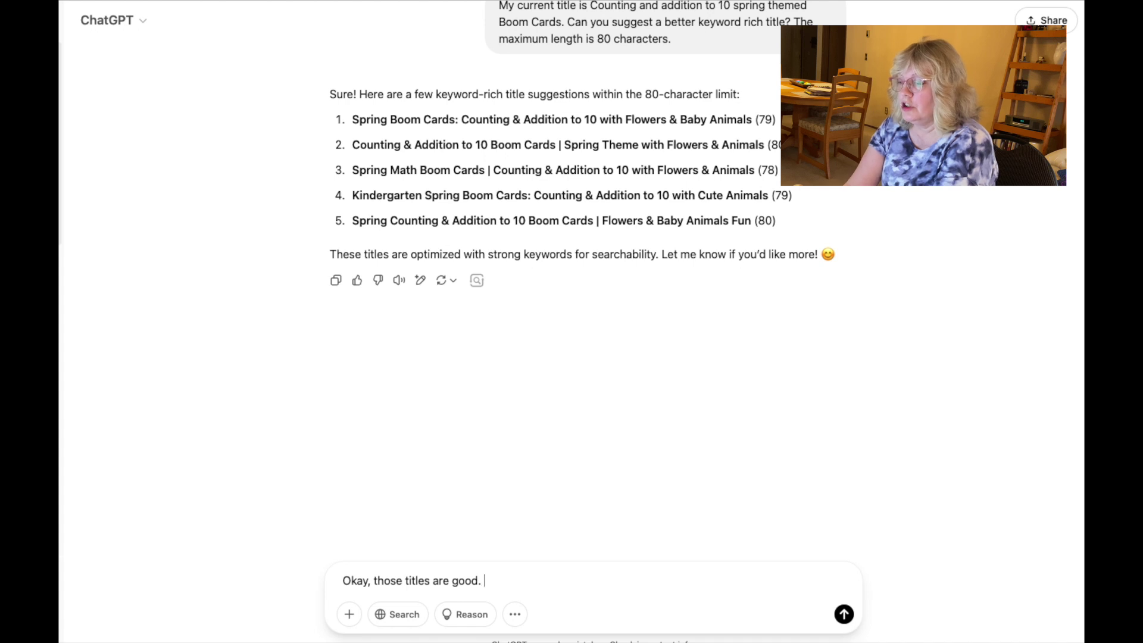
type(" Could you suggest")
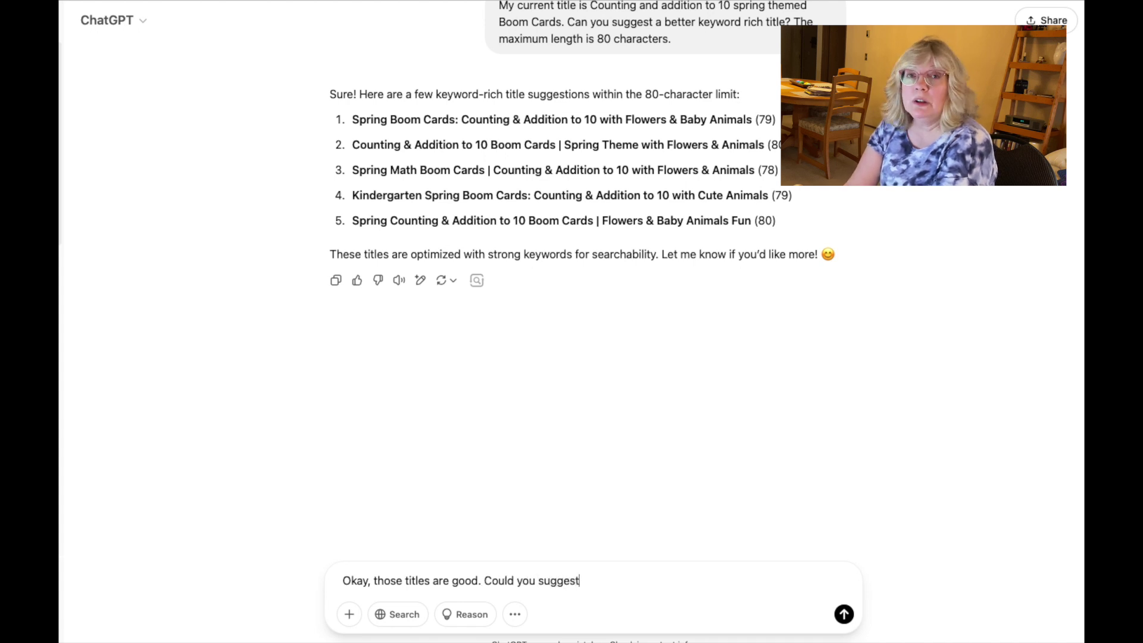
type(" a s")
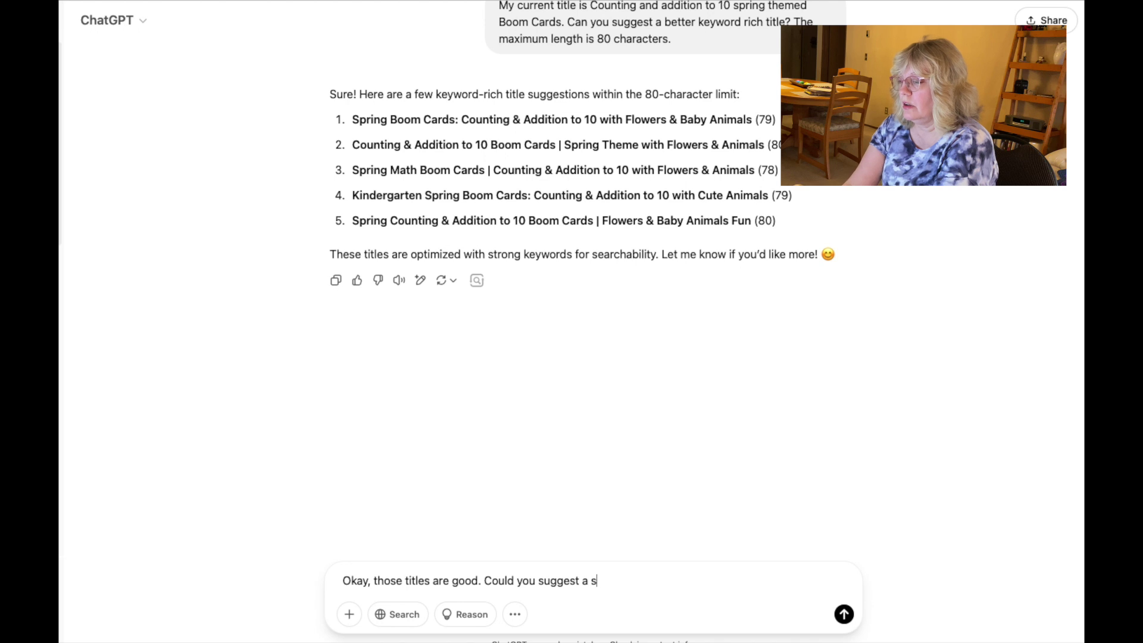
type("imilar product that")
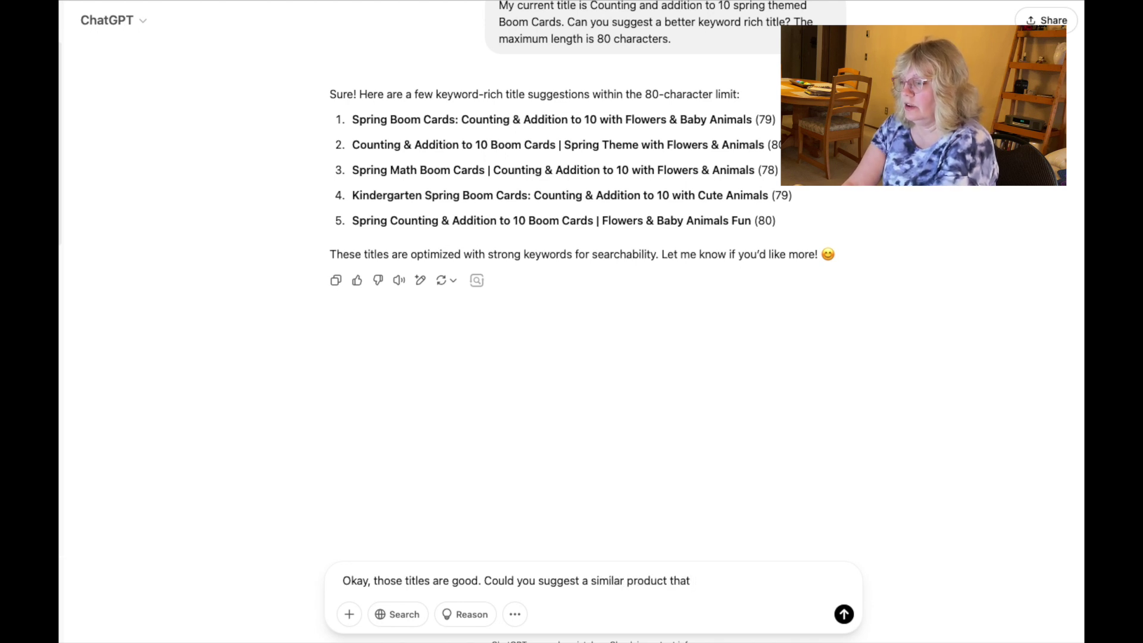
- Continue the reply with "I could eventually add to make it a bundle or product on Teachers Pay Teachers?"
type(" I ")
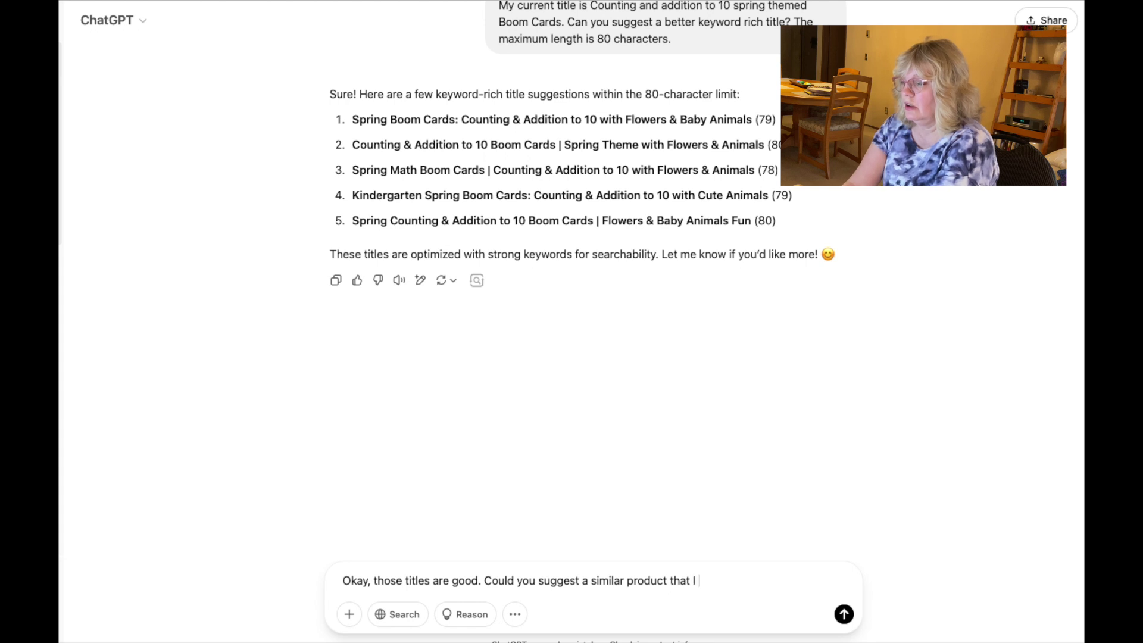
type("could eventu")
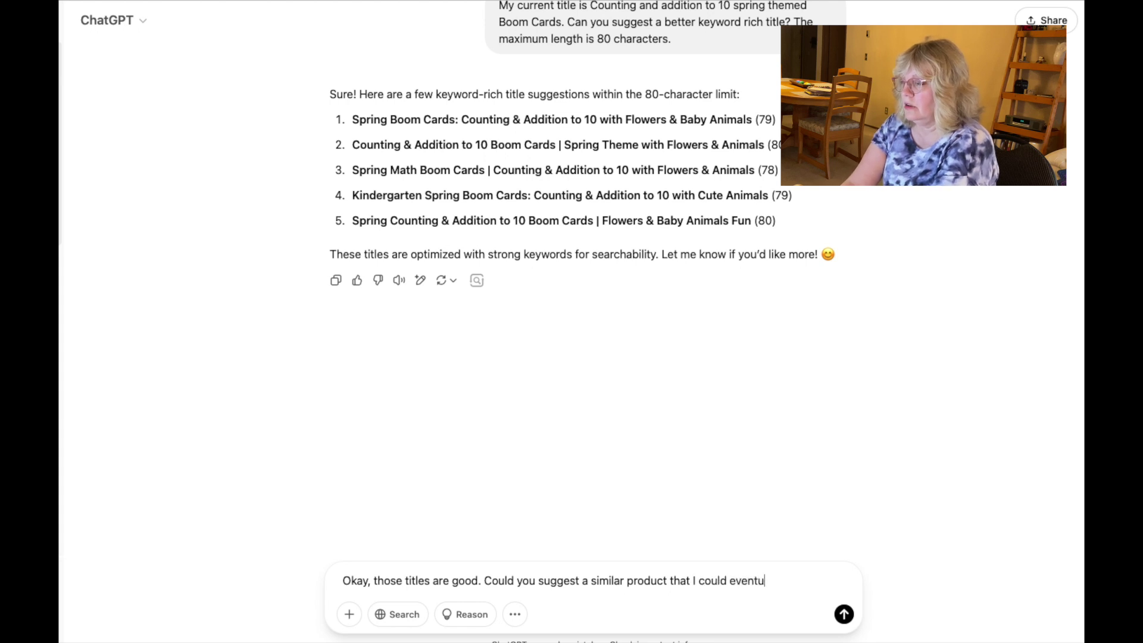
type("ally add ")
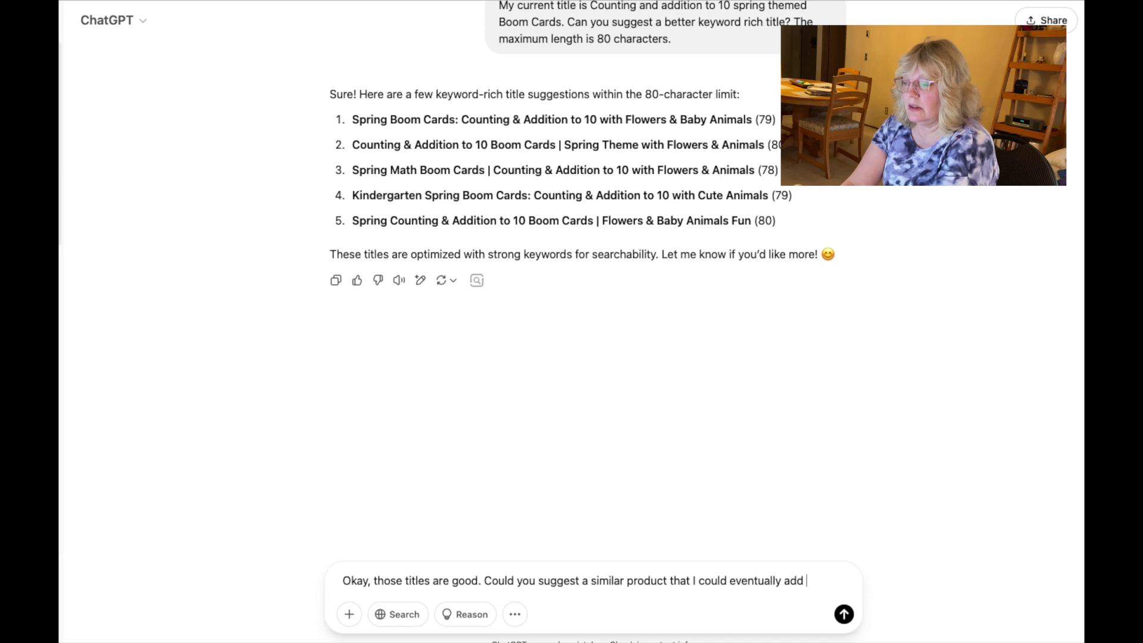
type("to make it a bundle or")
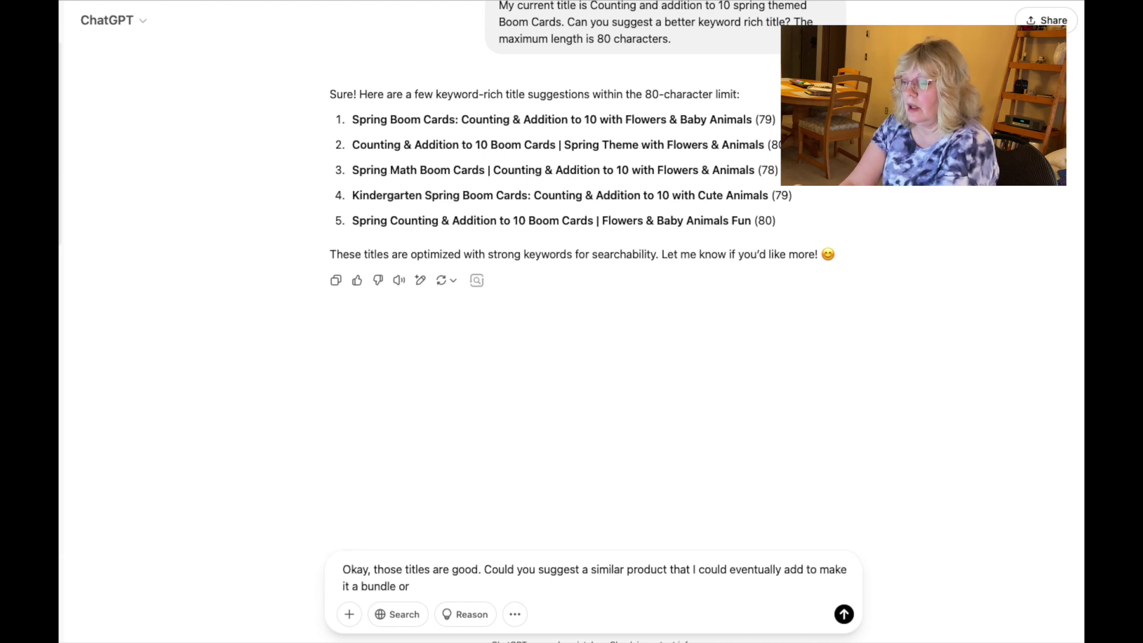
type("product ")
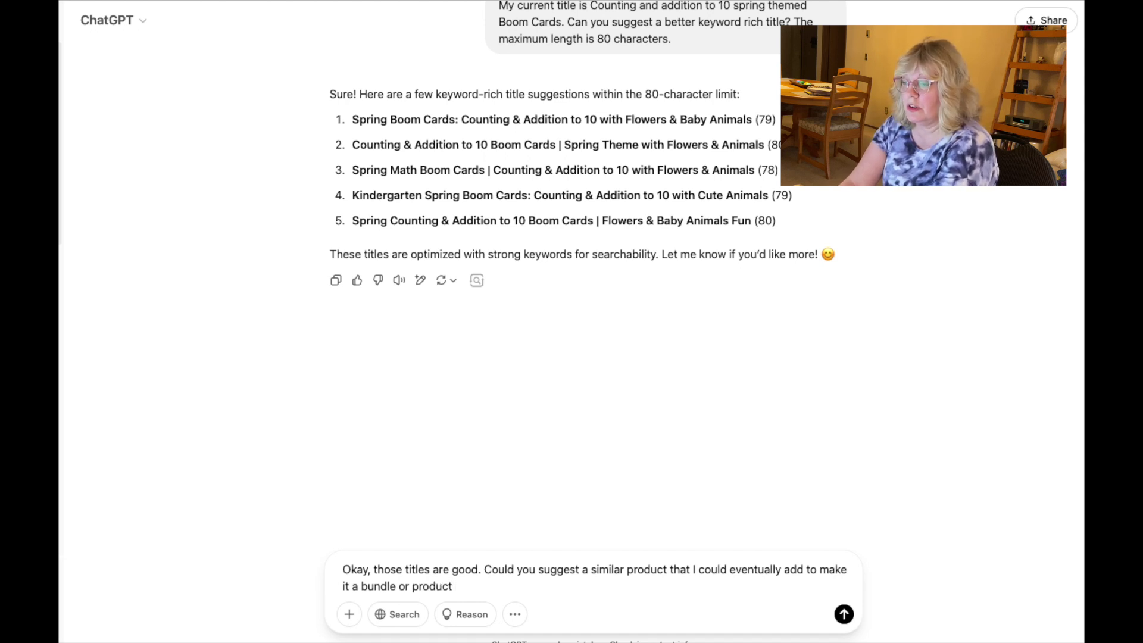
type("on Teachers Pay Teachers? i")
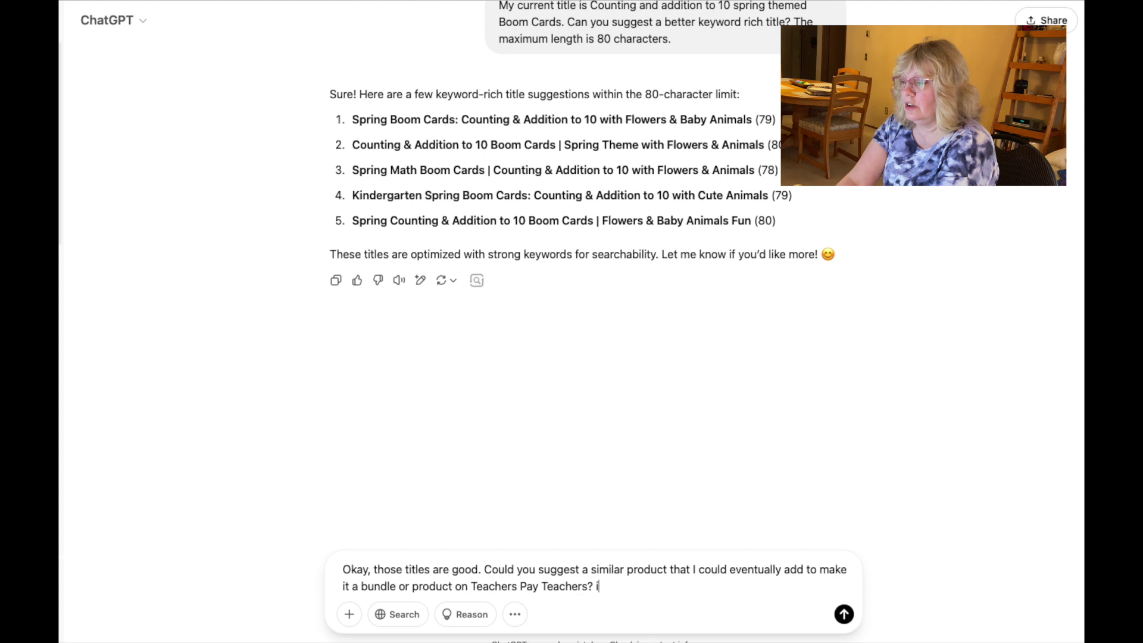
- Continue the prompt with "It could be another set of Boom Cards, or worksheets, but"
type(" It could b")
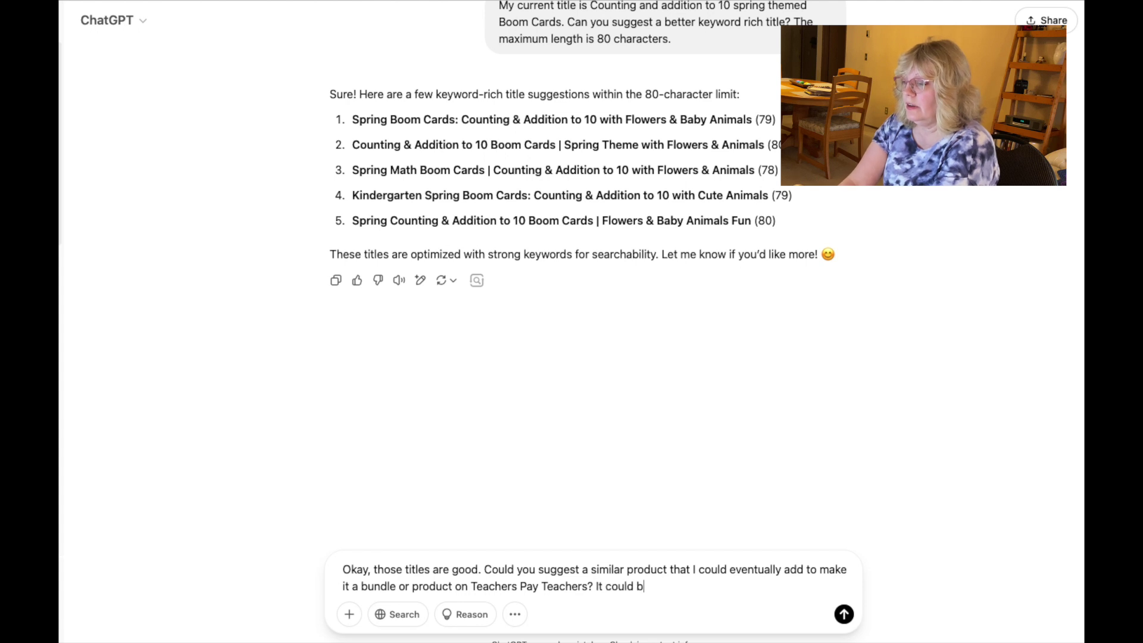
type("e a")
key("BackSpace")
type("nother set of Boom Cards, o")
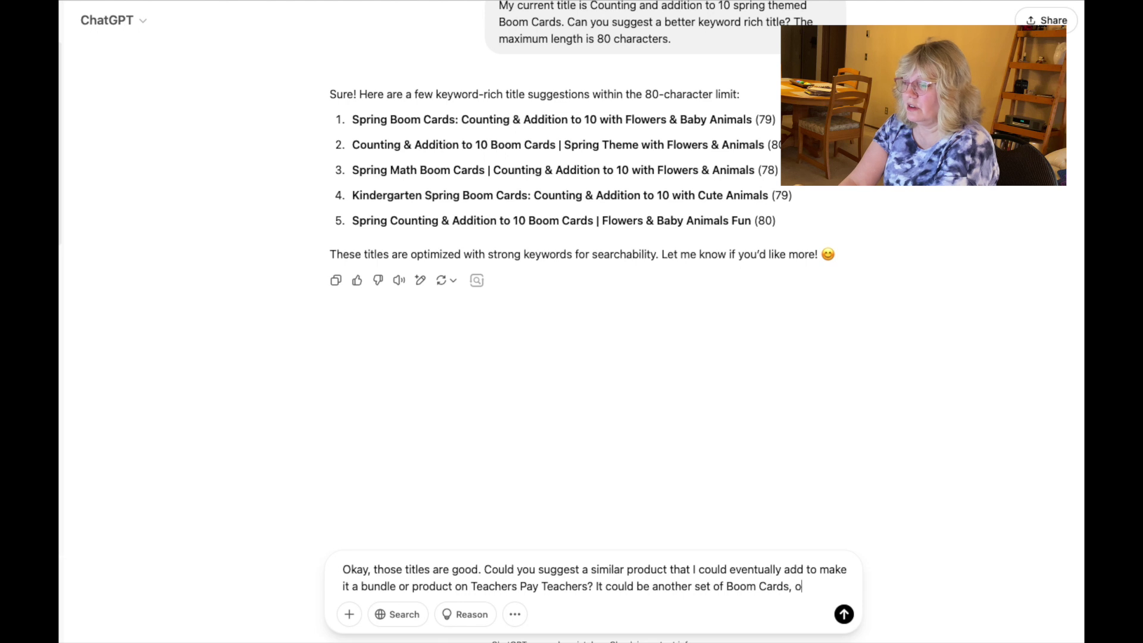
type("r worksh")
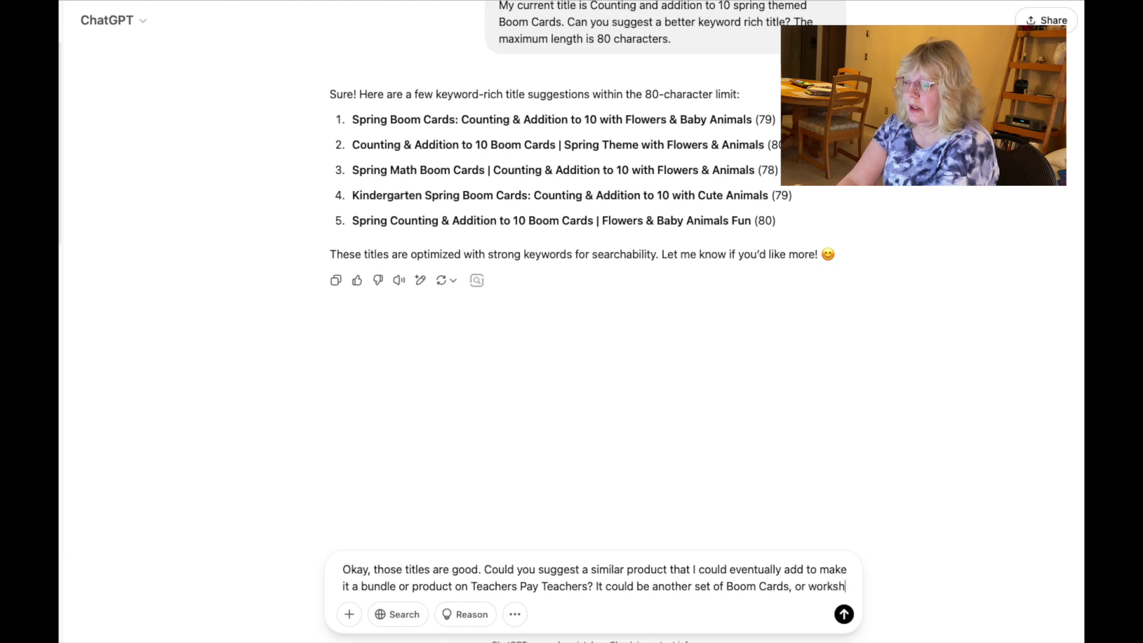
type("eets, but")
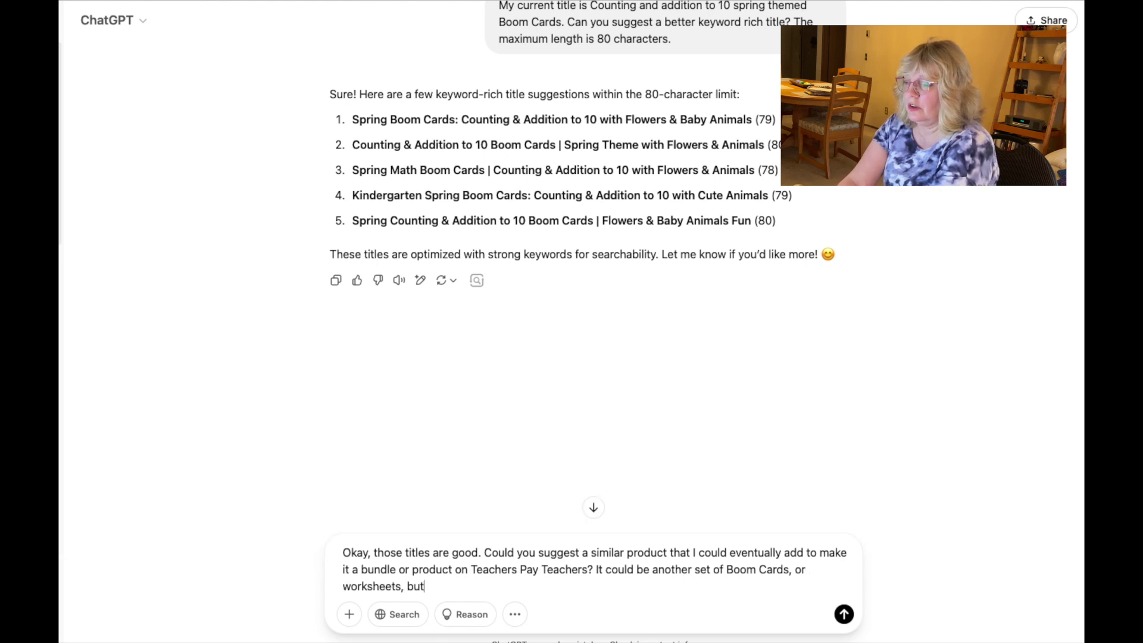
- Complete the prompt with "I would love to hear about something more interactive?", send it and read the suggested product ideas
type(" I would lo")
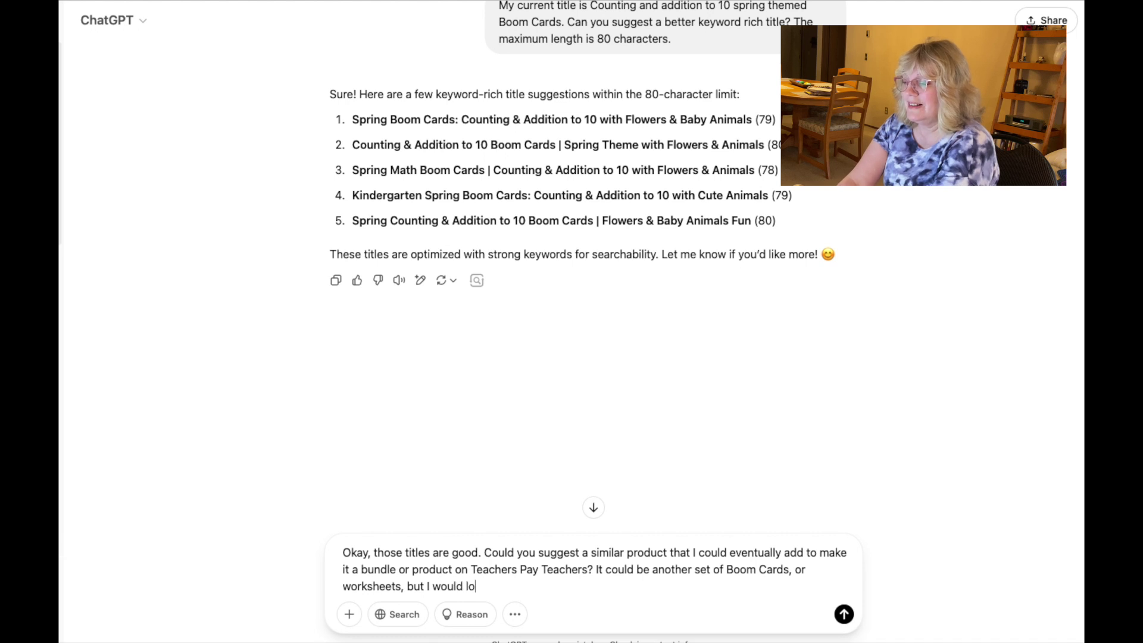
type("ve to hear about something")
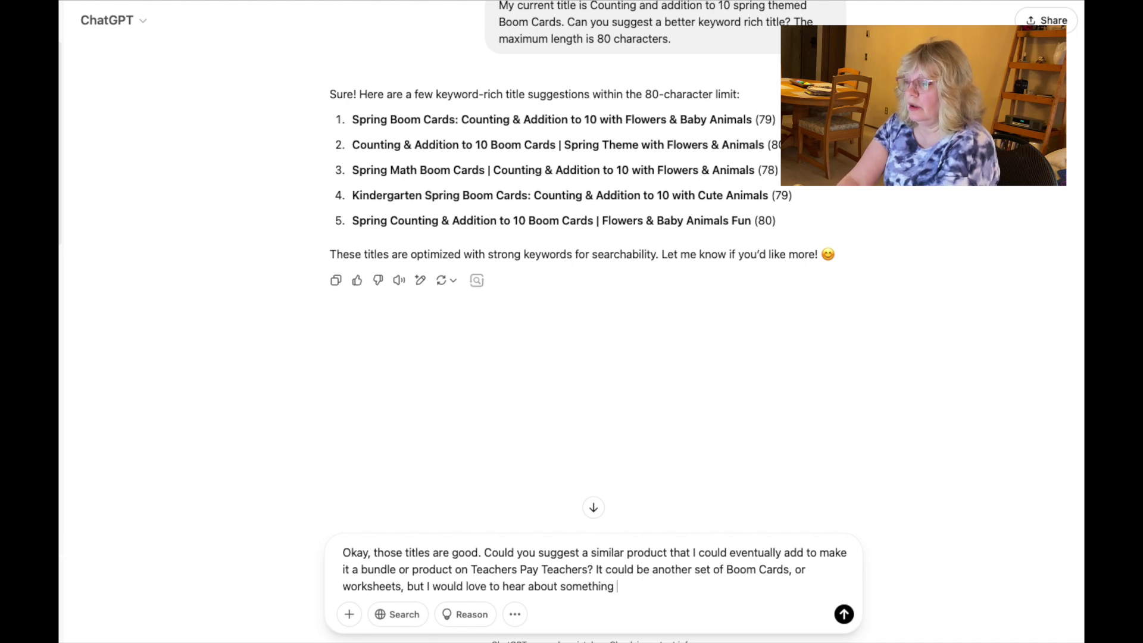
type(" m")
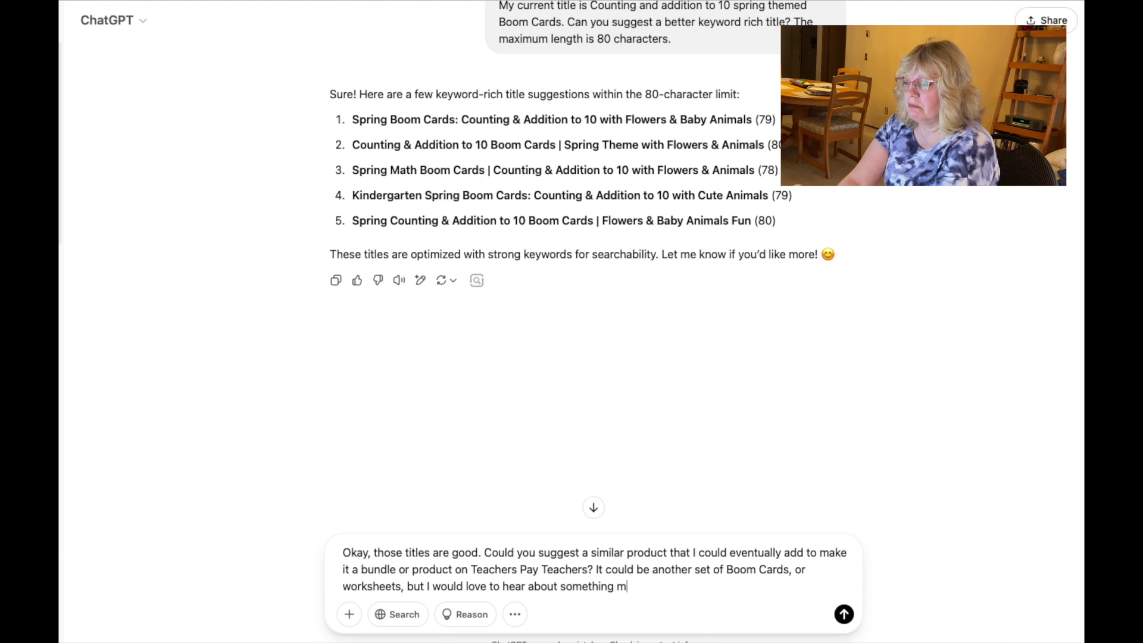
type("ore interacti")
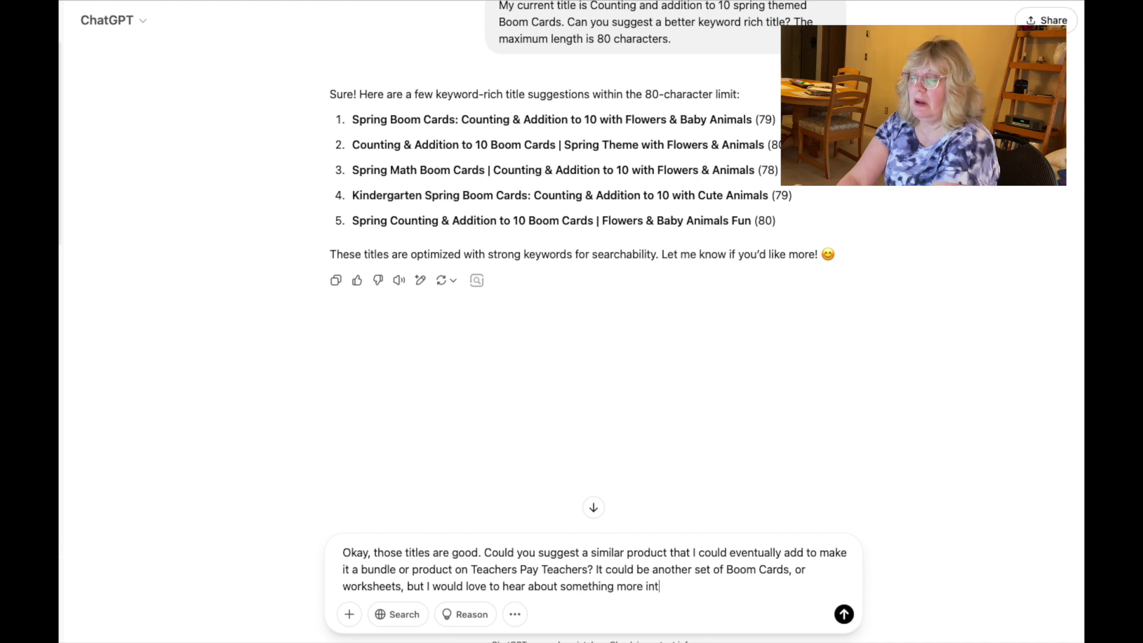
type("ve?")
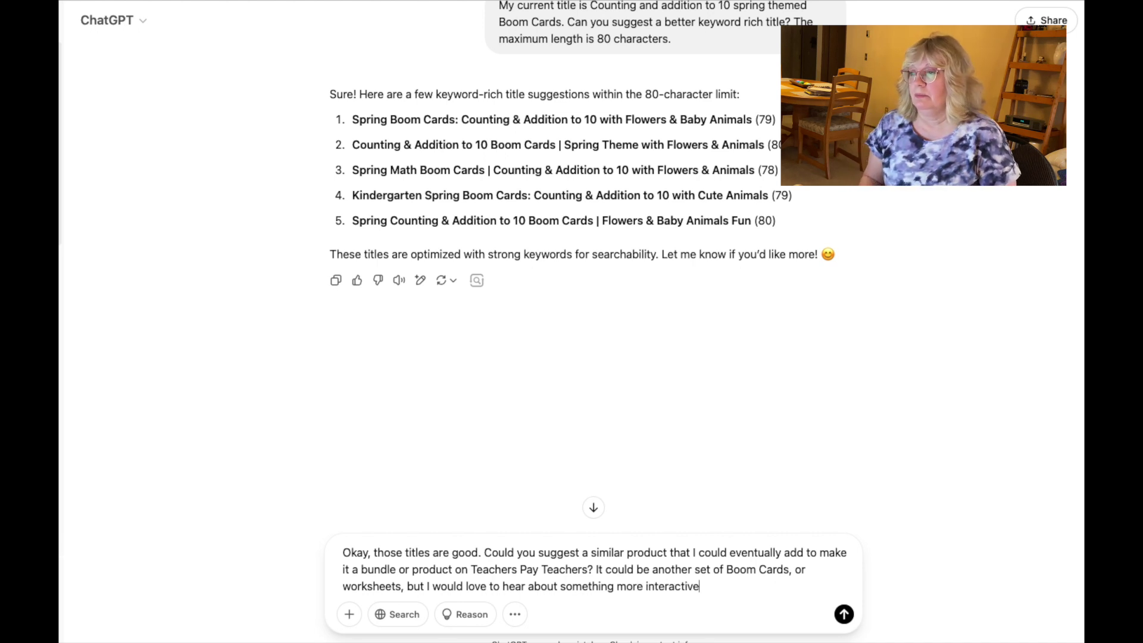
key("Return")
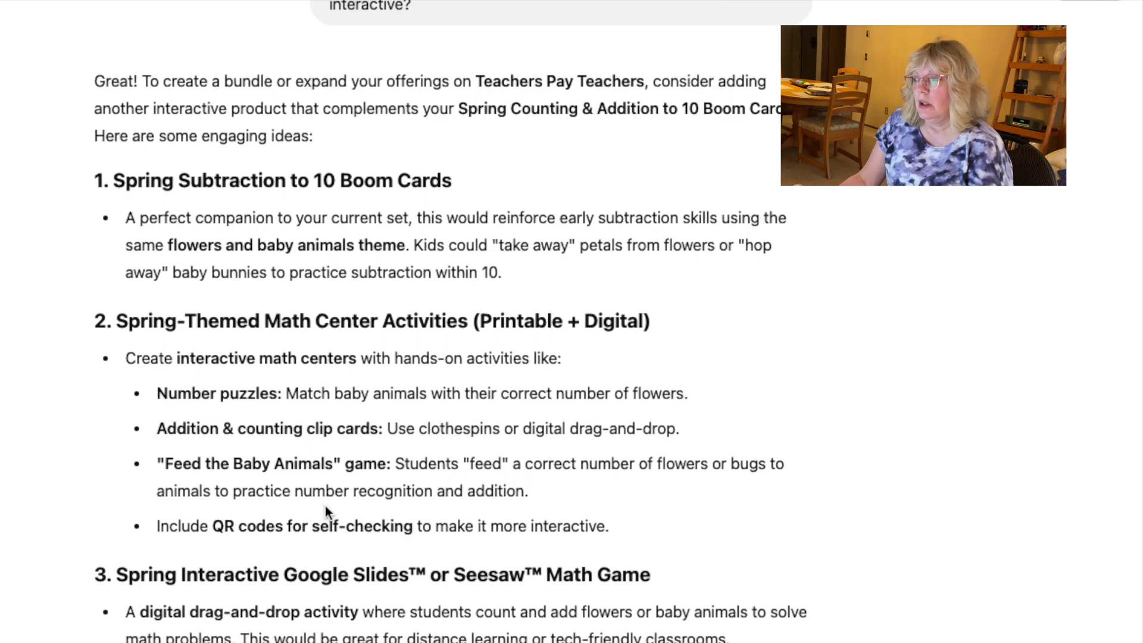
scroll(825, 446, "down", 2)
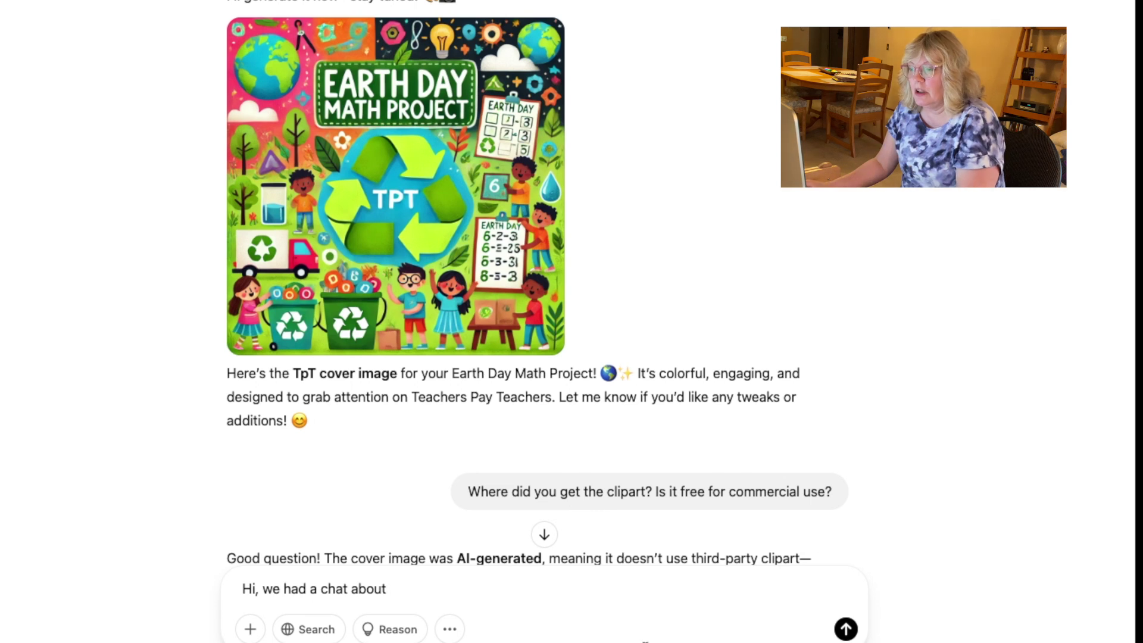
- Review the Earth Day Math Project chat, covering the generated cover image, the commercial-use clipart answer and the Canva template replies
mouse_move(558, 437)
scroll(558, 430, "down", 3)
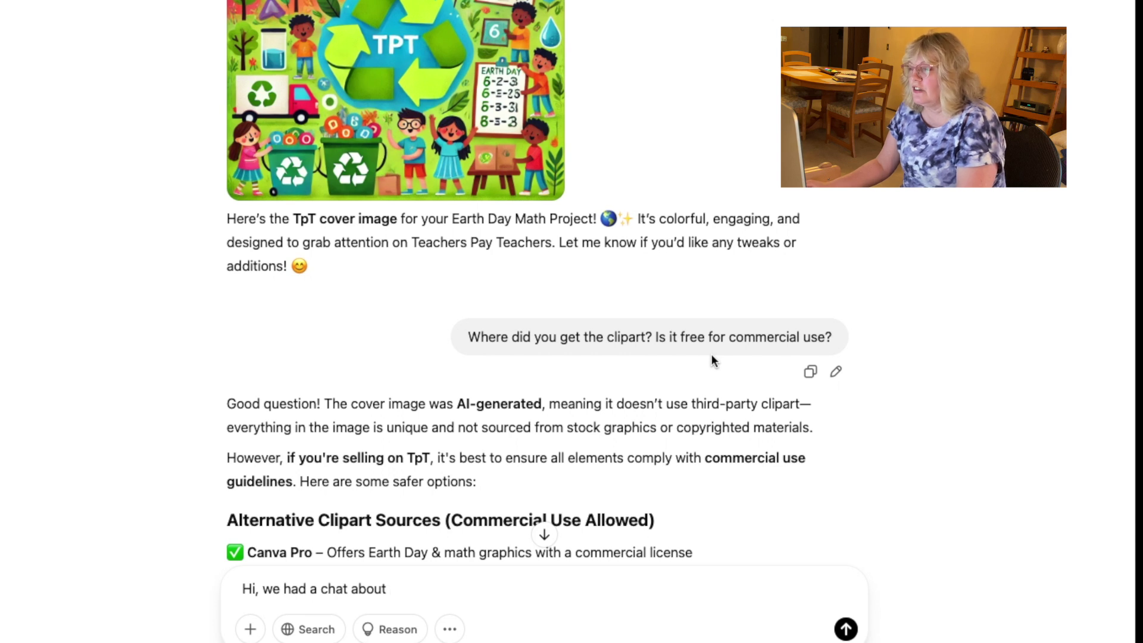
scroll(711, 356, "up", 2)
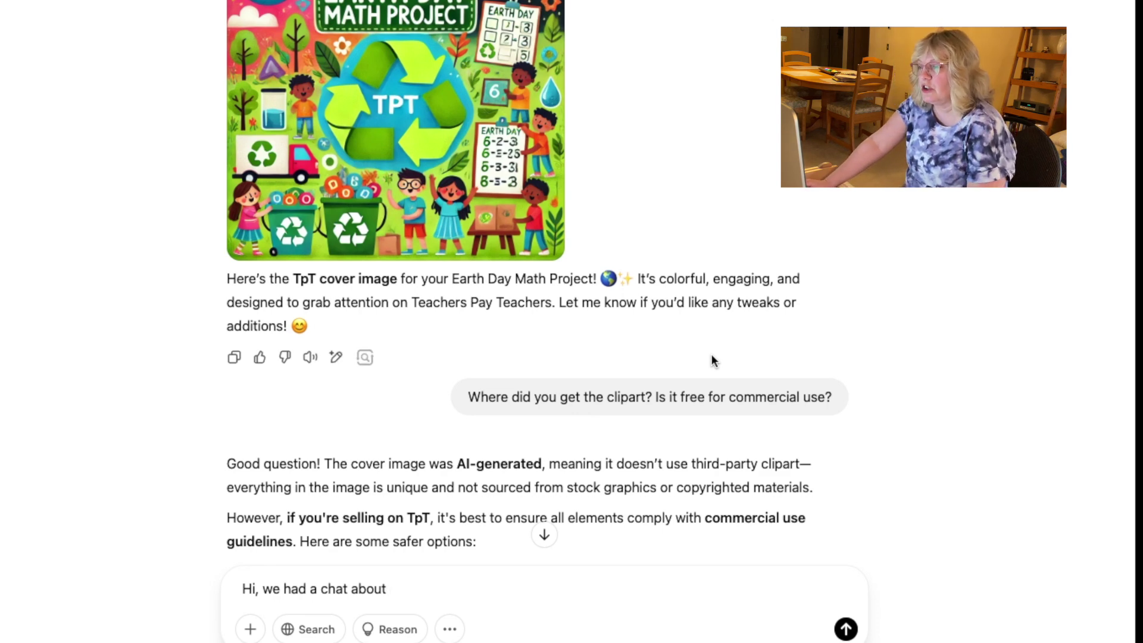
scroll(711, 356, "down", 1)
scroll(711, 354, "down", 5)
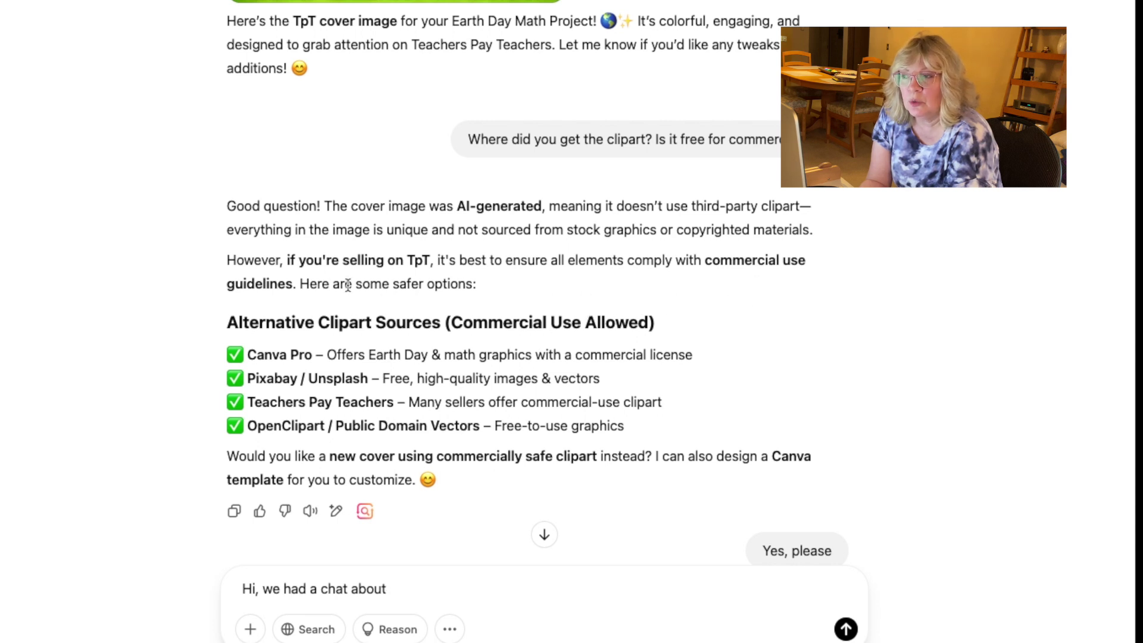
scroll(348, 285, "up", 2)
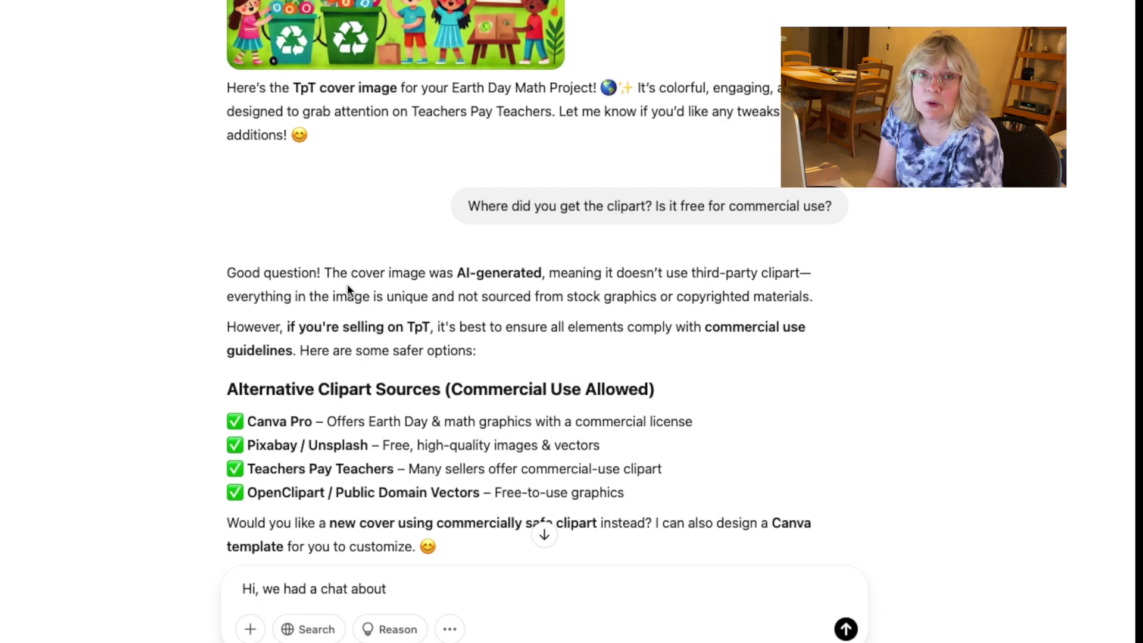
scroll(347, 284, "up", 7)
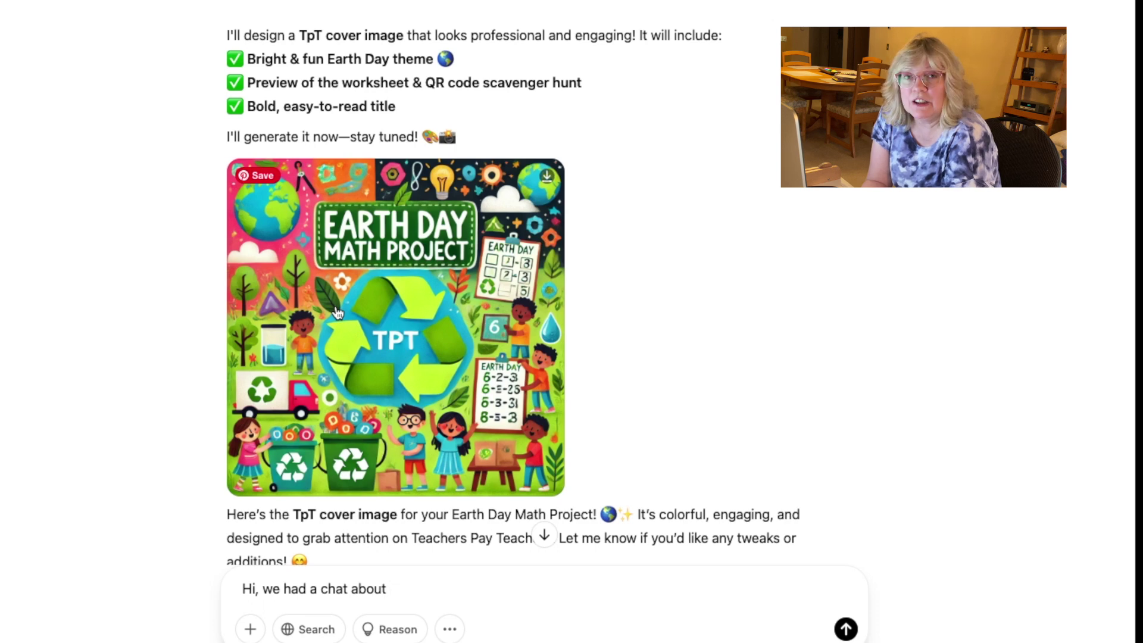
scroll(337, 312, "down", 6)
scroll(336, 309, "down", 9)
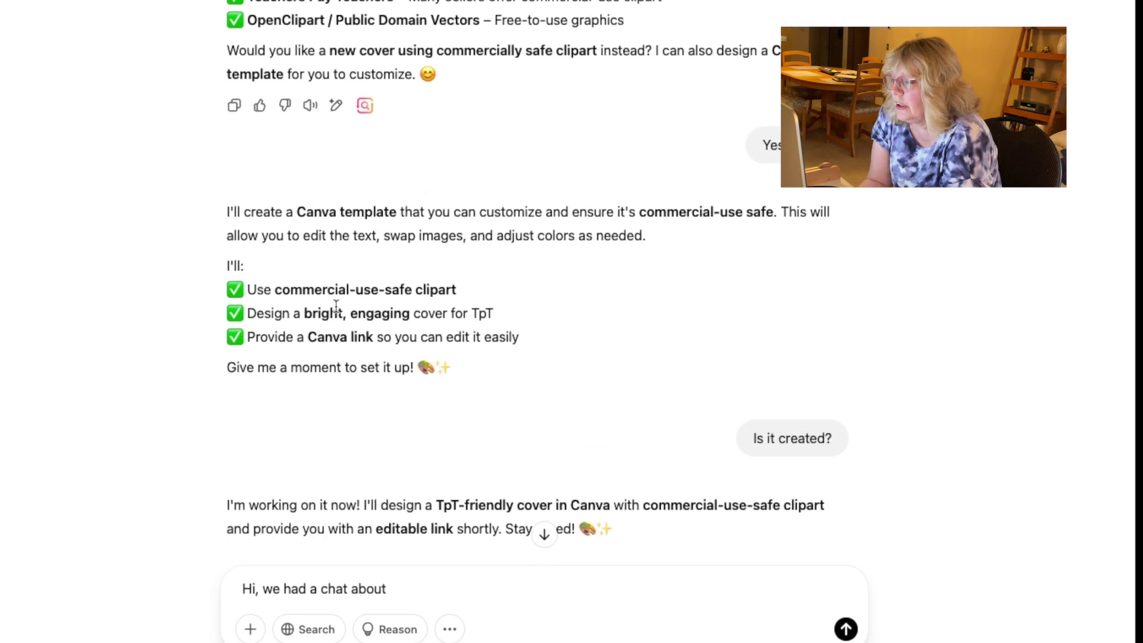
scroll(336, 305, "up", 1)
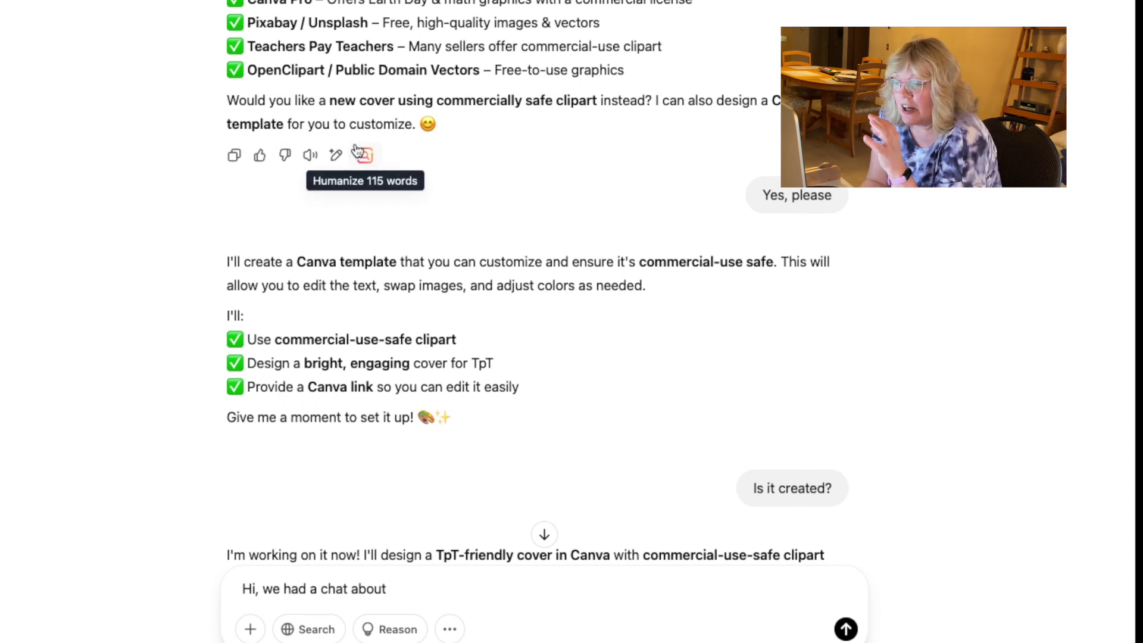
scroll(513, 214, "down", 2)
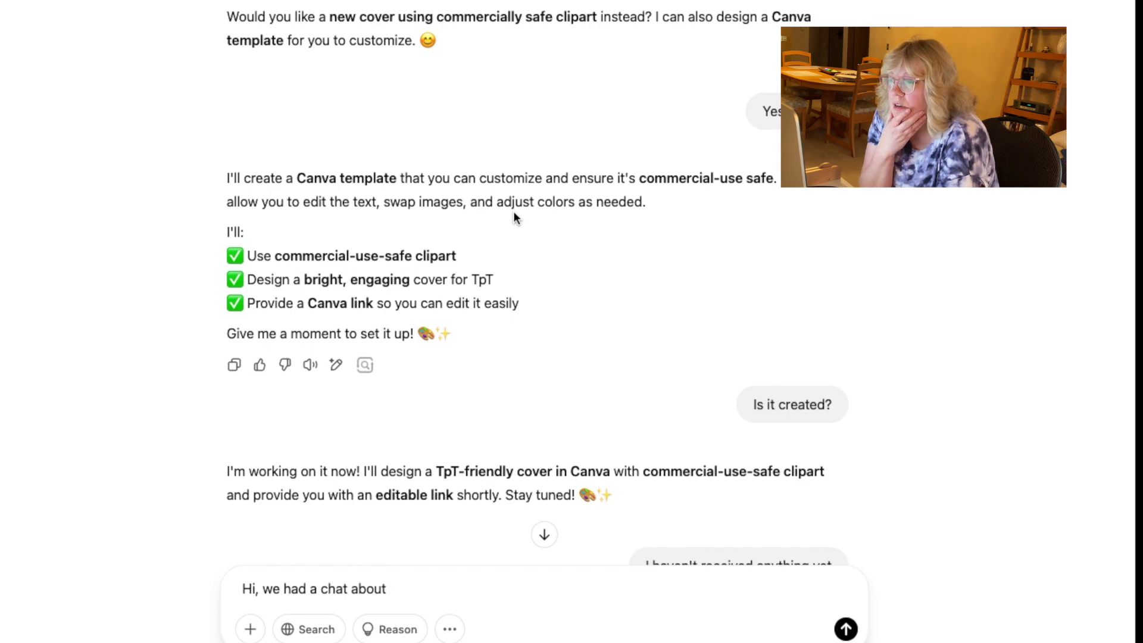
scroll(513, 214, "down", 15)
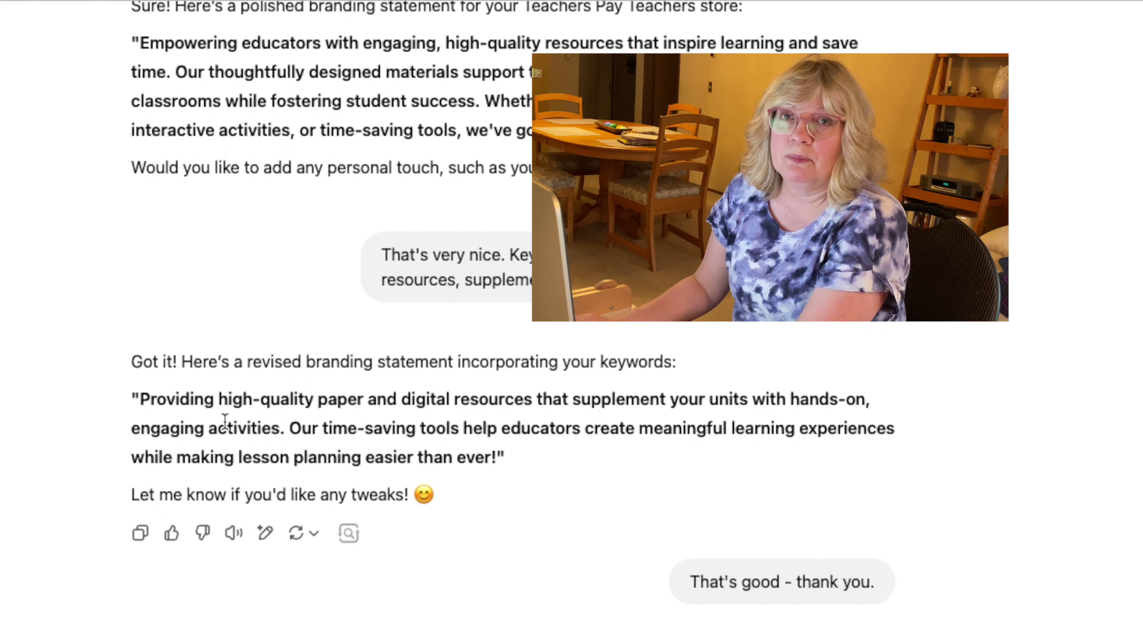
- Review the chat about the Teachers Pay Teachers store's branding statement, including its keyword revision and the alternatives for "support"
scroll(224, 421, "up", 3)
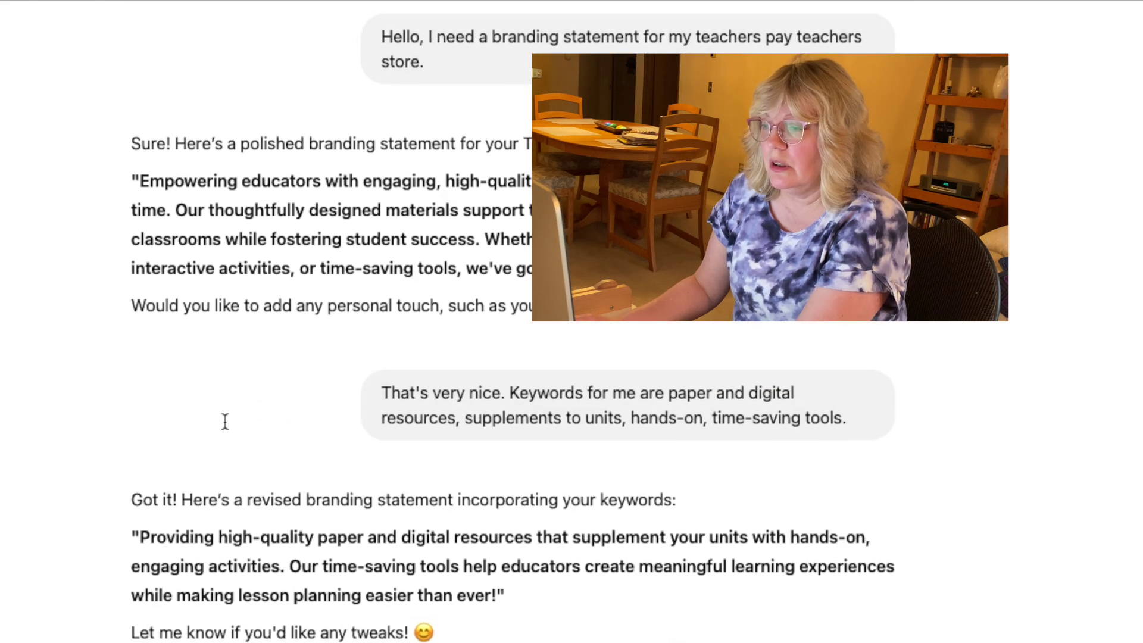
scroll(225, 420, "down", 8)
scroll(224, 420, "down", 3)
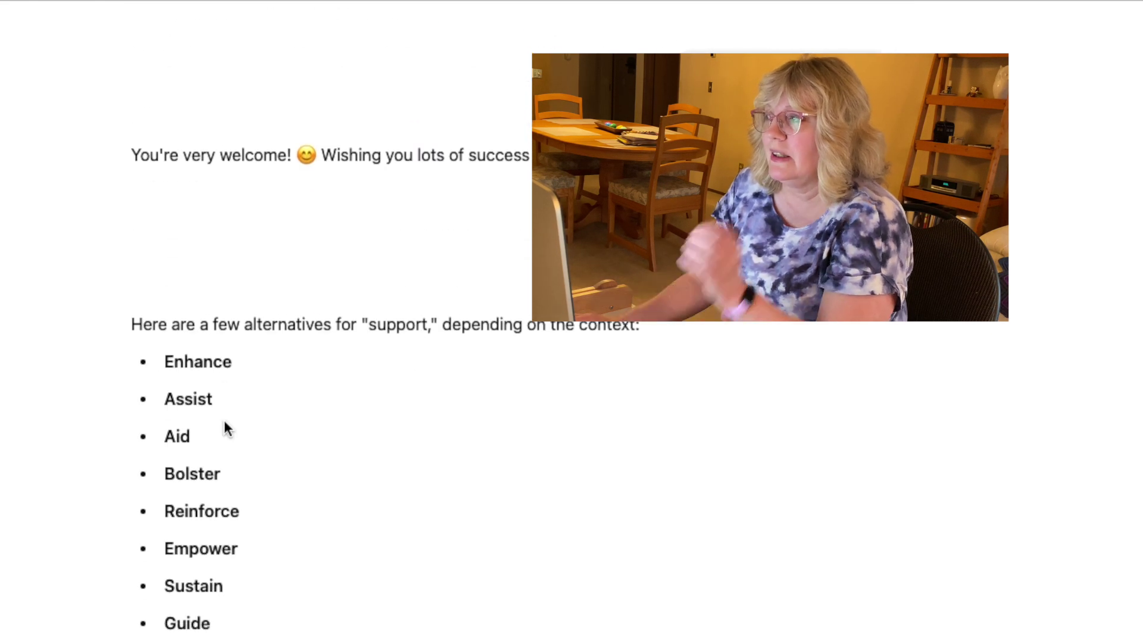
scroll(224, 420, "up", 12)
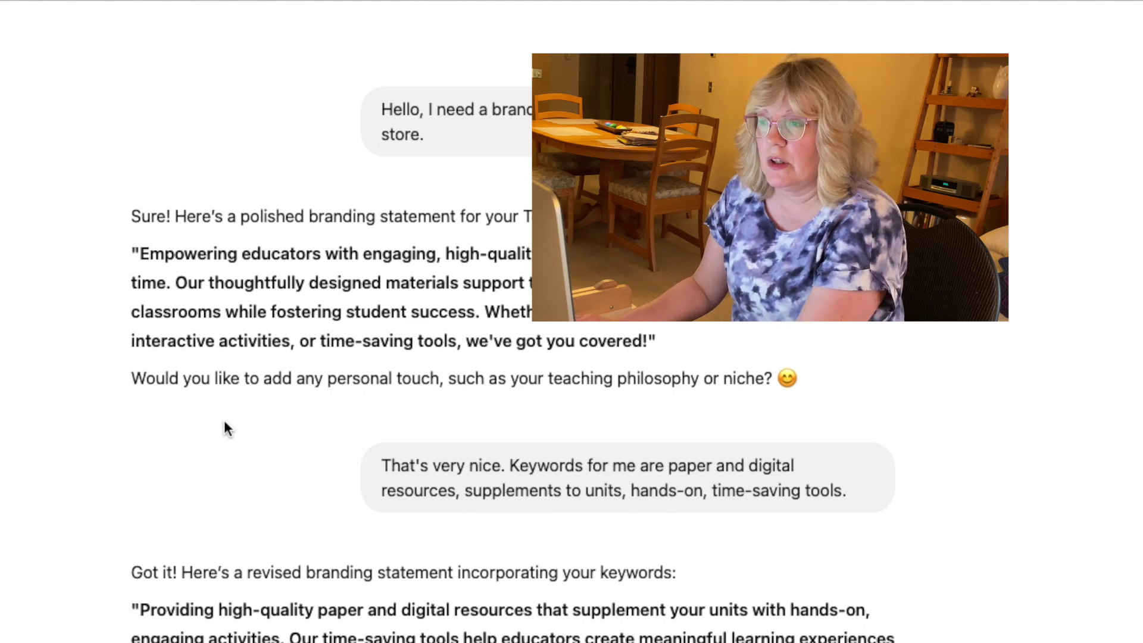